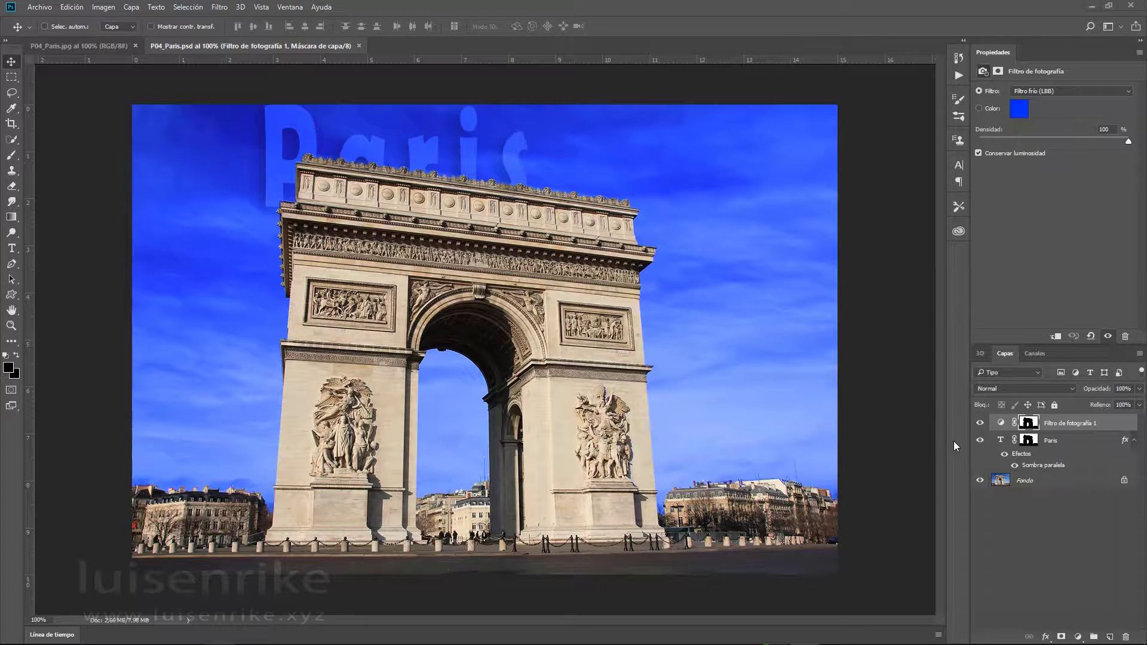
# Toggle the photo filter layer off and on to compare the original sky
pyautogui.click(980, 423)
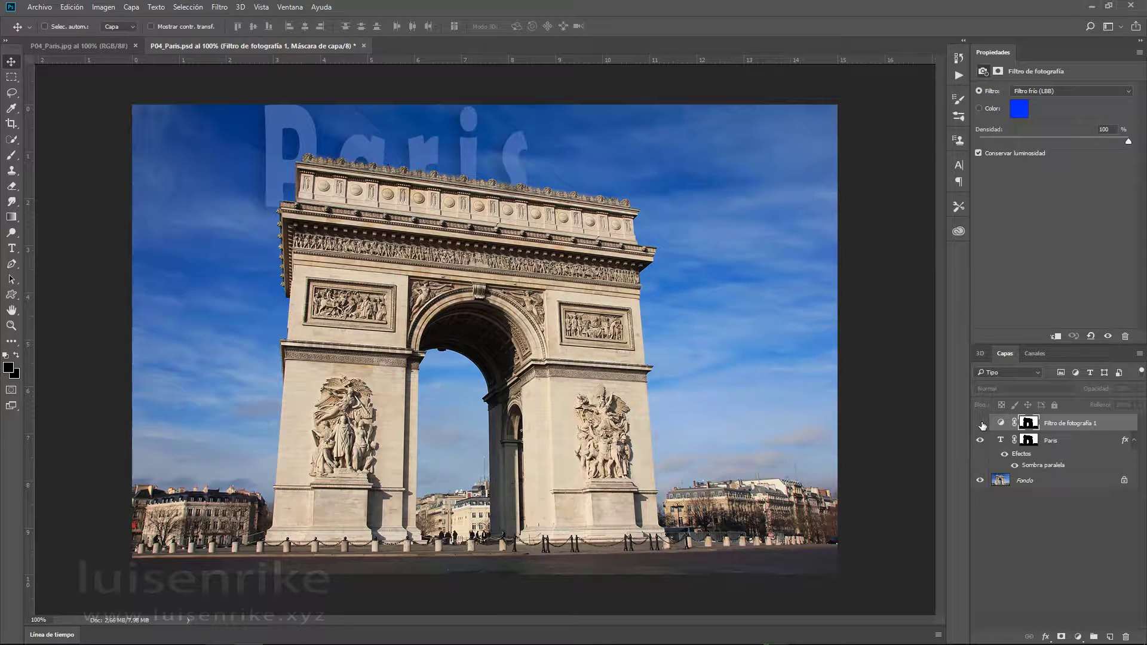
pyautogui.click(980, 423)
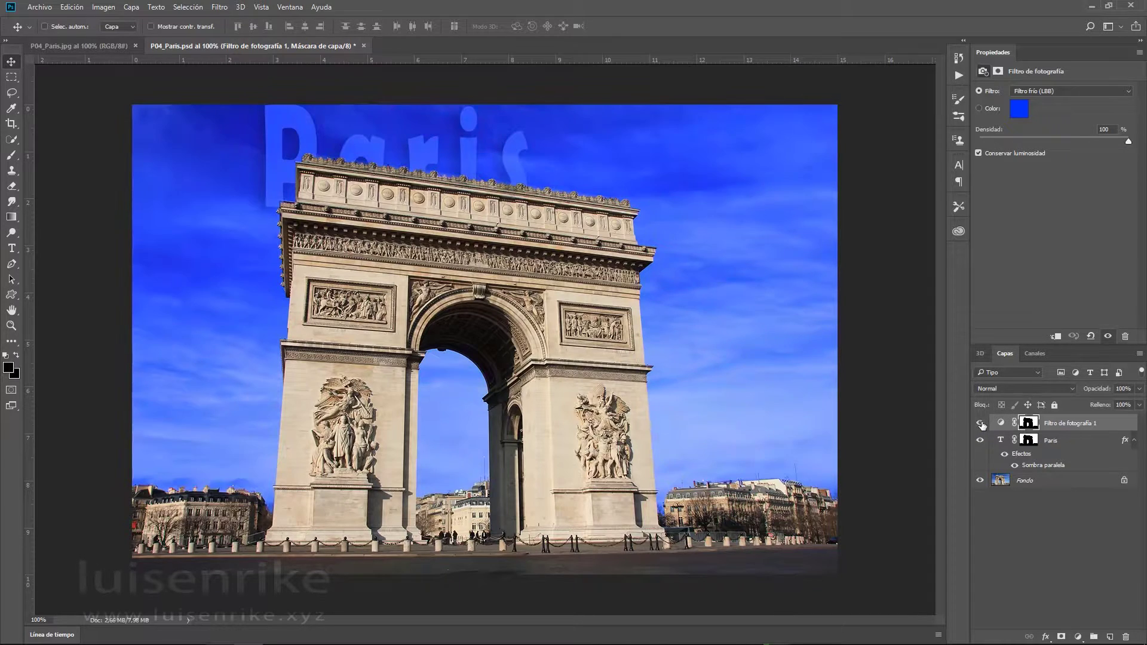
pyautogui.click(980, 424)
# In the plain Paris photo, add near-white (f8f2f2) 'Paris' text near the top of the sky
pyautogui.click(78, 49)
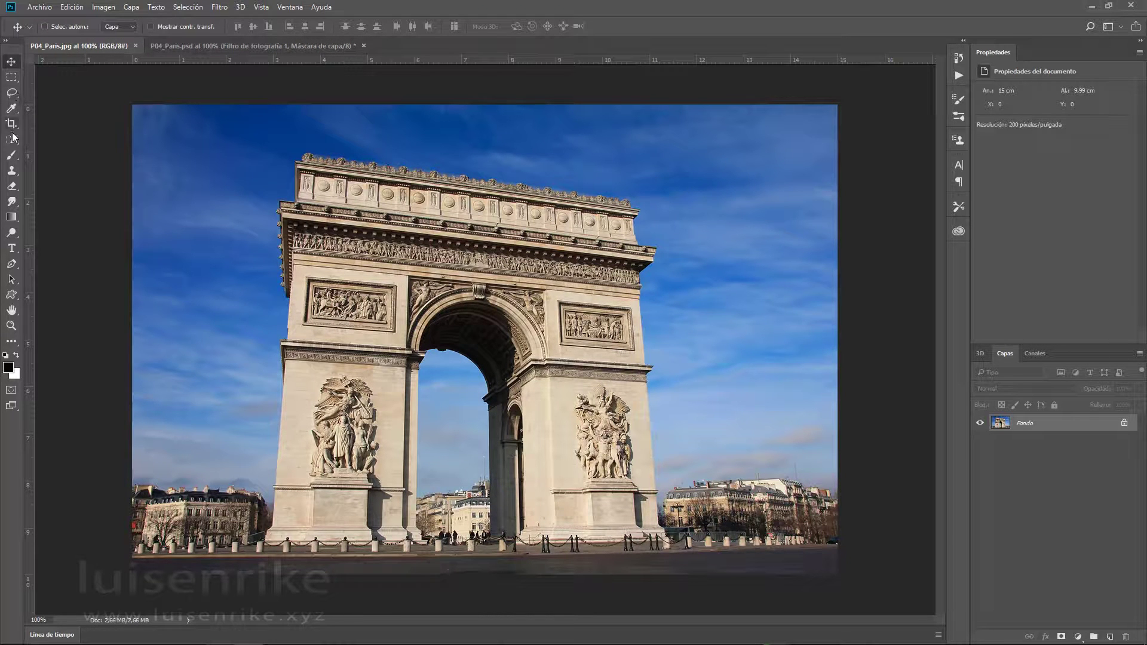
pyautogui.click(12, 248)
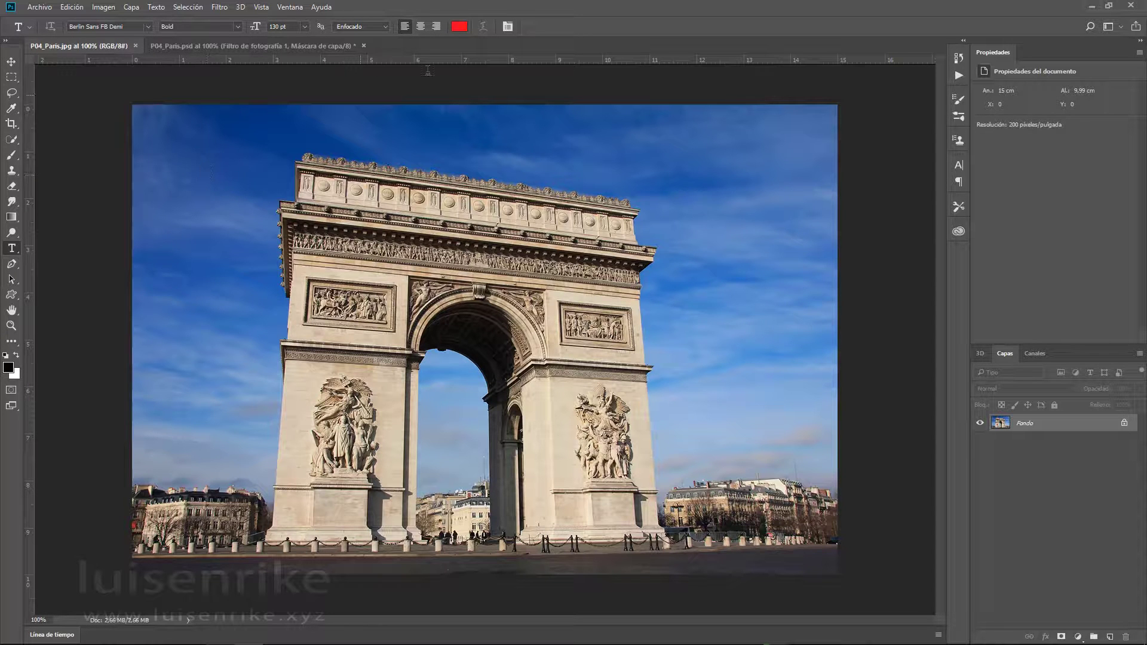
pyautogui.click(459, 27)
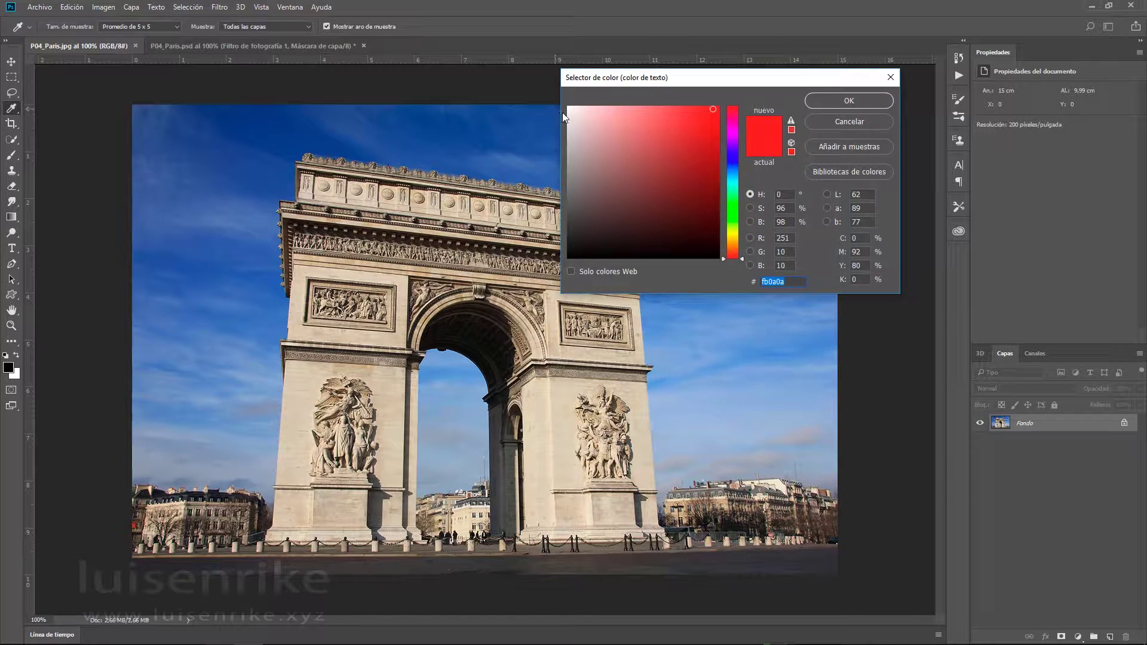
pyautogui.click(570, 110)
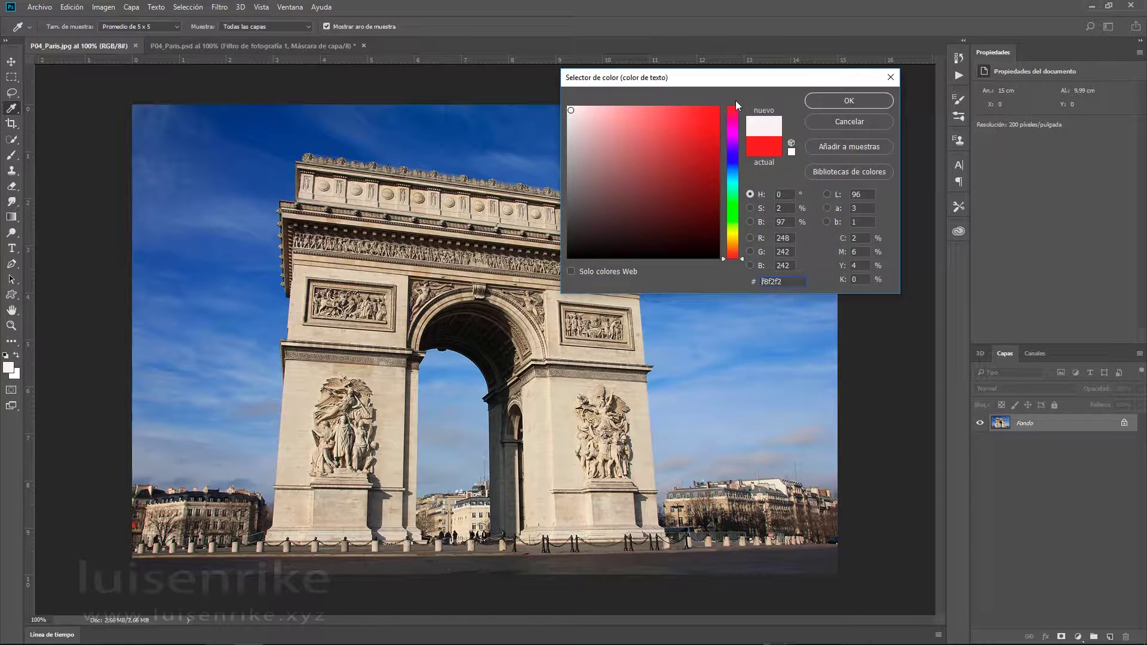
pyautogui.click(841, 102)
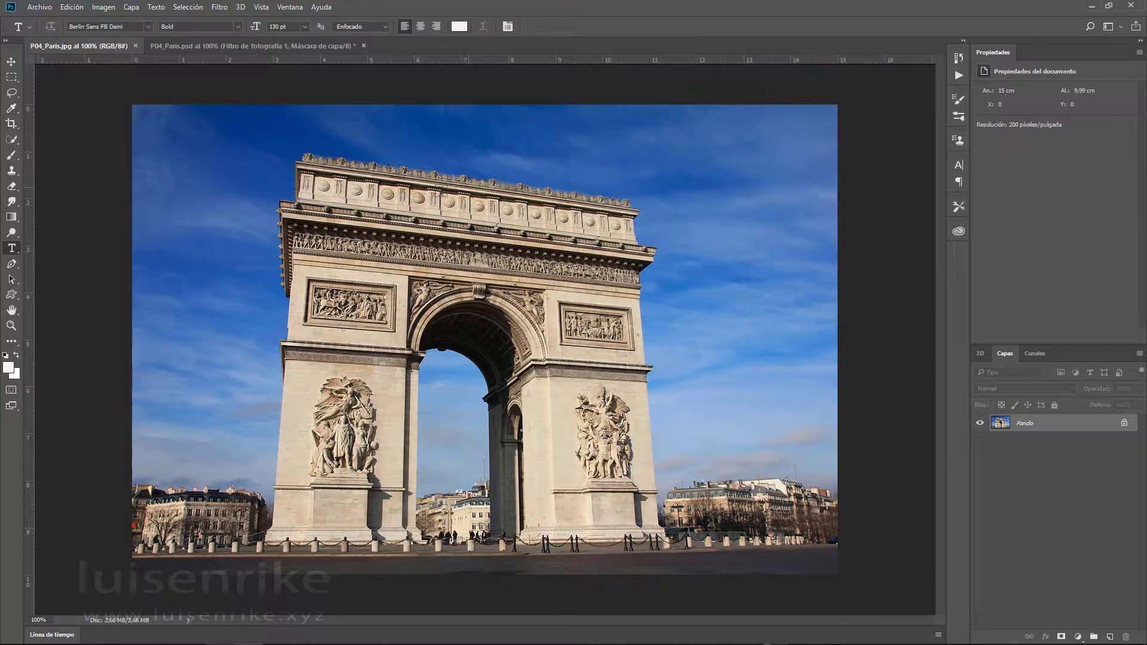
pyautogui.click(241, 167)
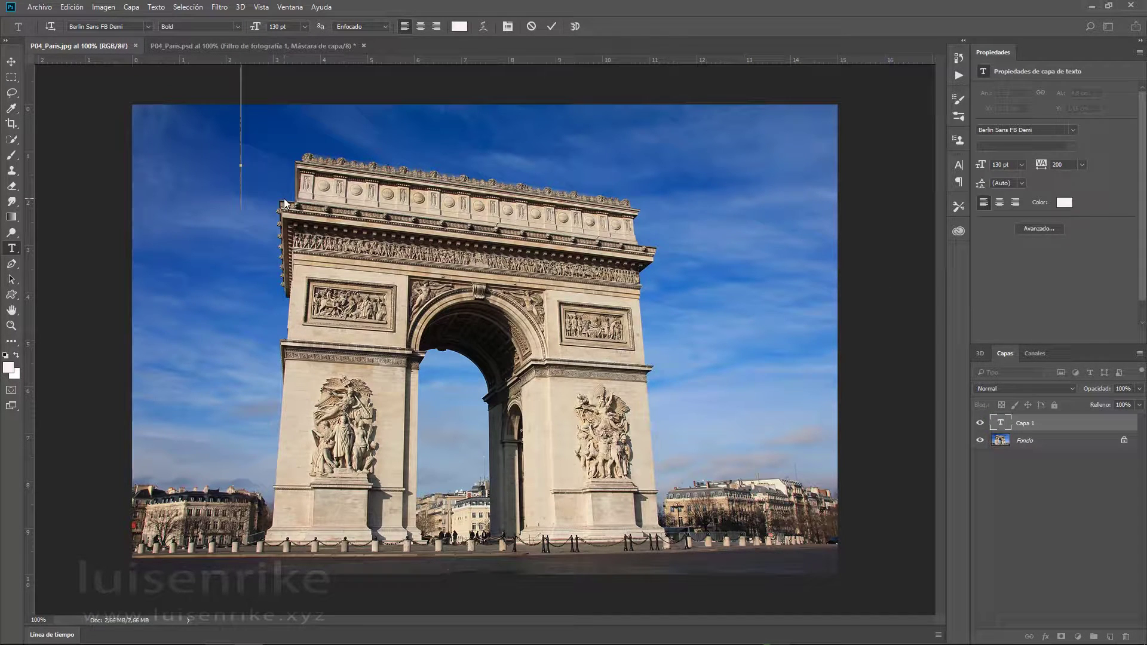
pyautogui.write('Paris')
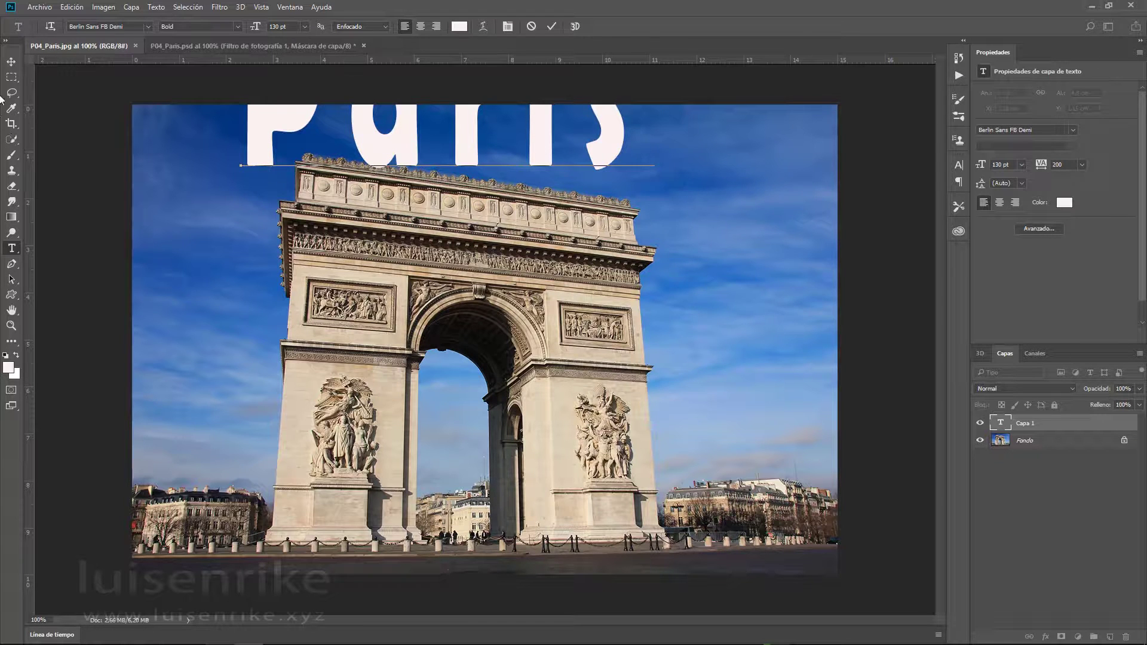
pyautogui.click(11, 62)
# Resize the Paris text to 100 pt and position it across the top of the arch
pyautogui.moveTo(256, 151); pyautogui.dragTo(238, 213)
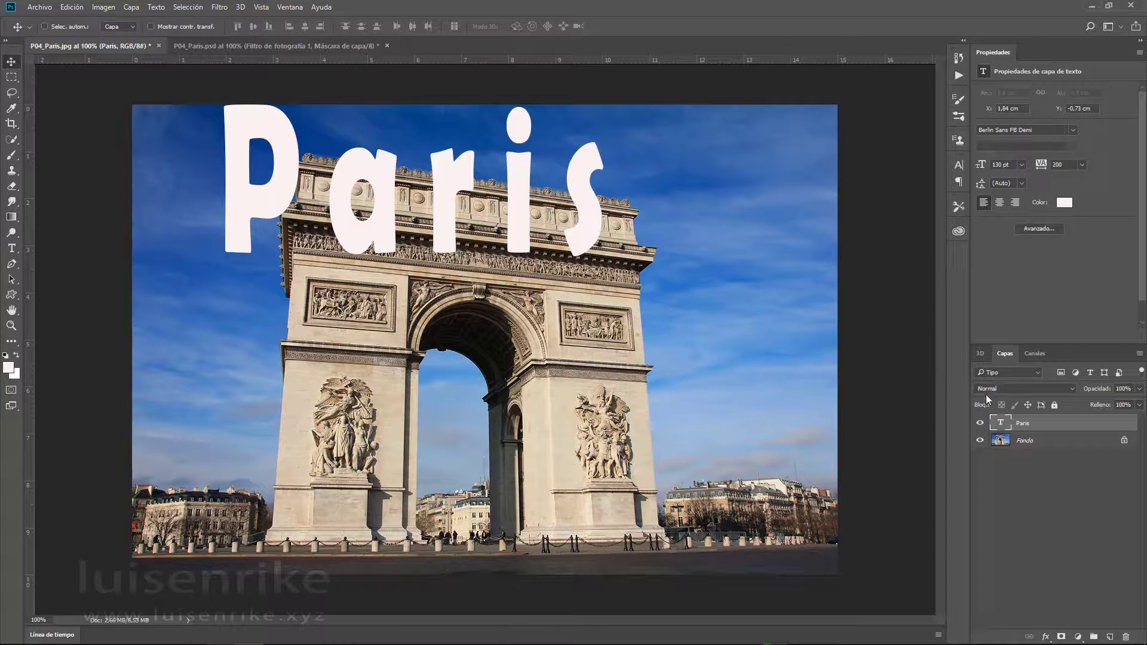
pyautogui.doubleClick(1001, 423)
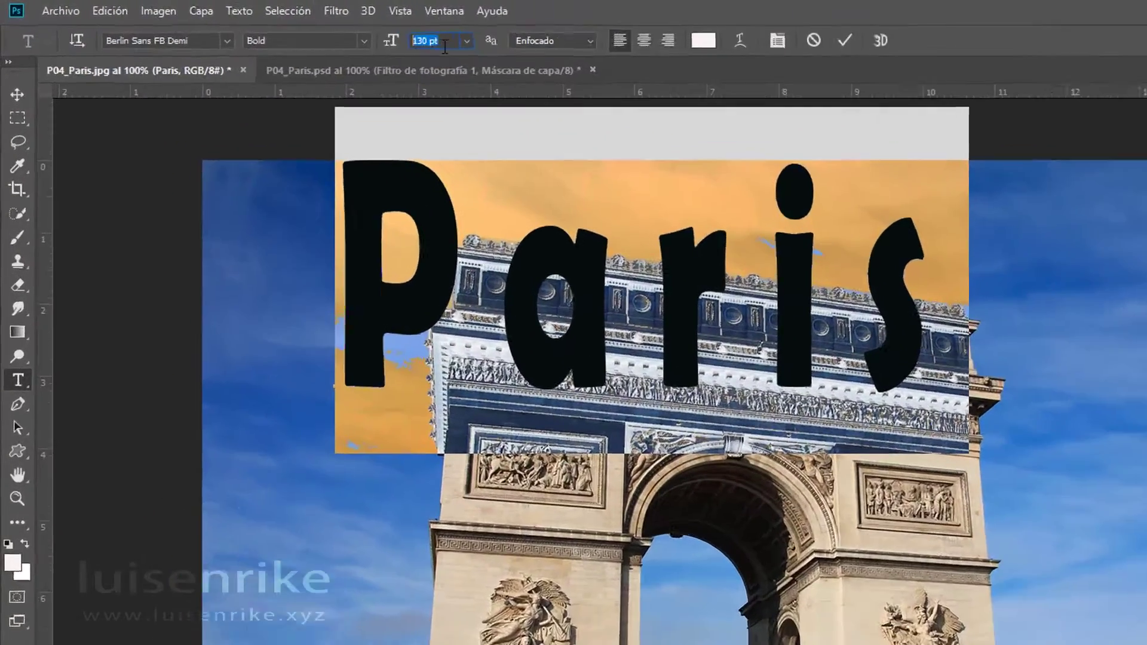
pyautogui.click(293, 29)
pyautogui.write('1')
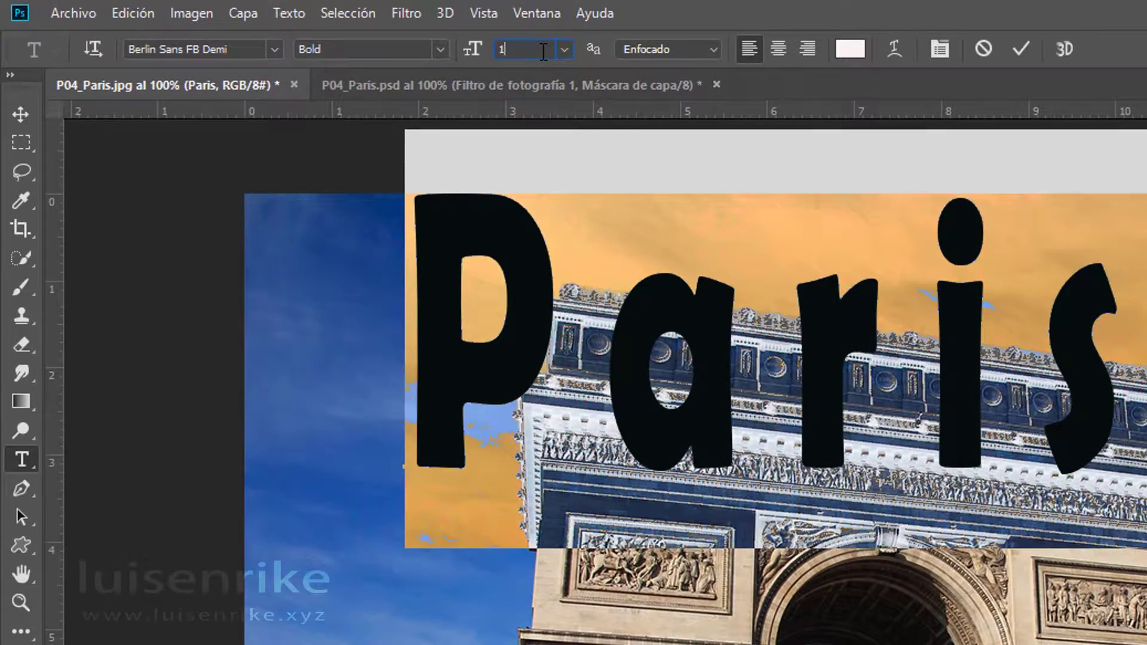
pyautogui.write('00')
pyautogui.press('Return')
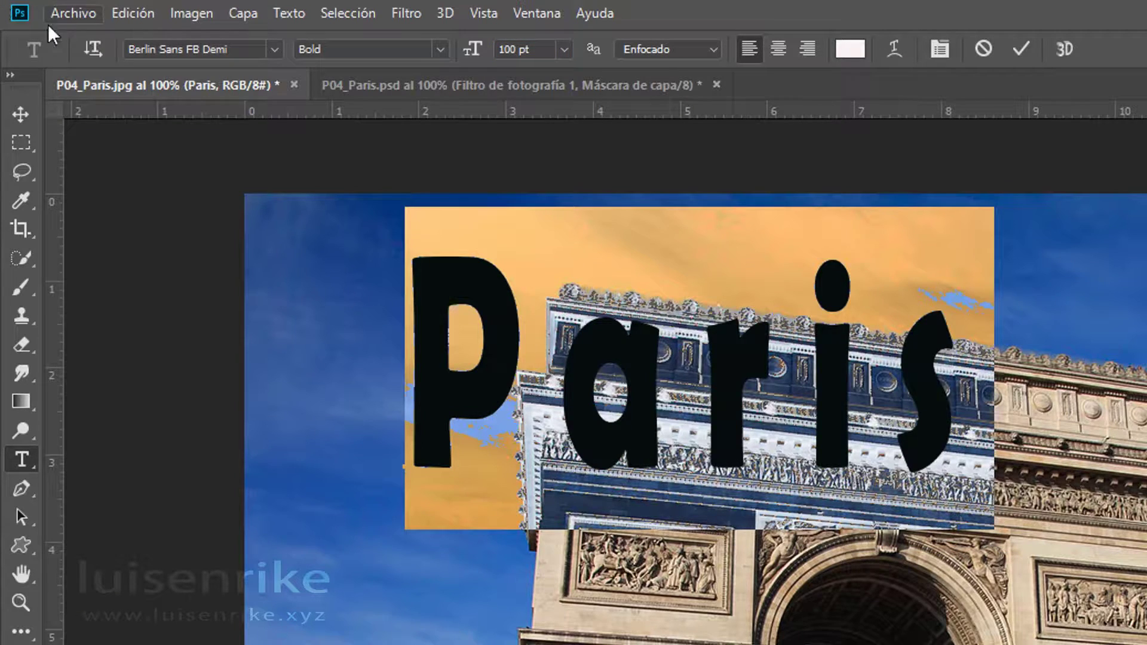
pyautogui.click(19, 112)
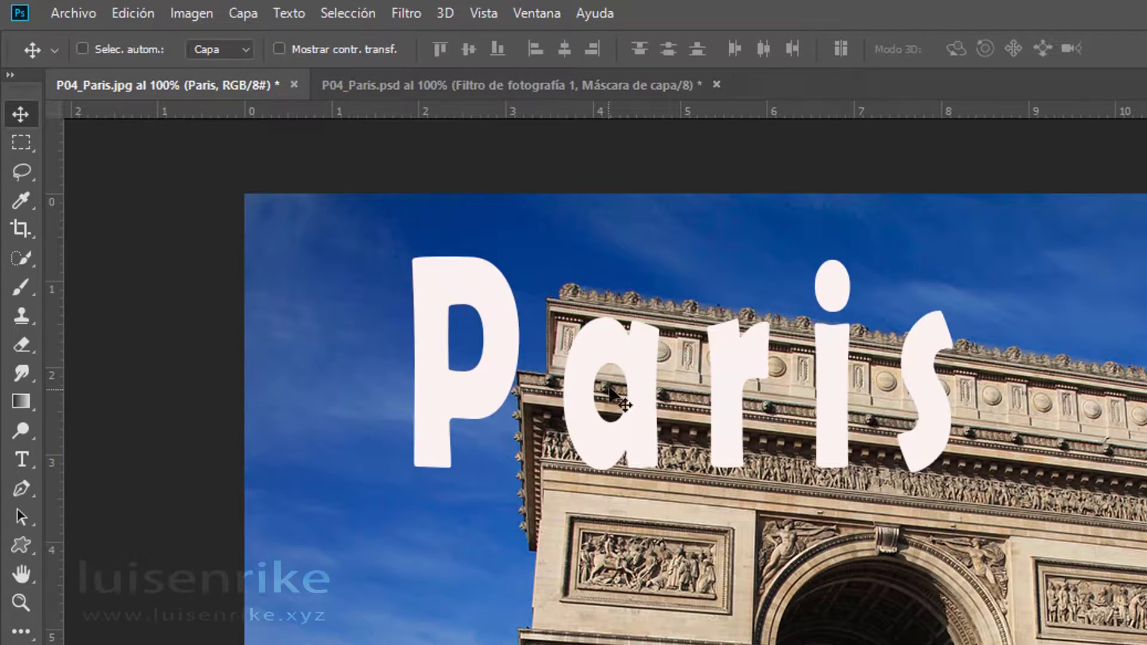
pyautogui.moveTo(621, 410)
pyautogui.mouseDown()
pyautogui.moveTo(630, 308)
pyautogui.moveTo(627, 325)
pyautogui.mouseUp()
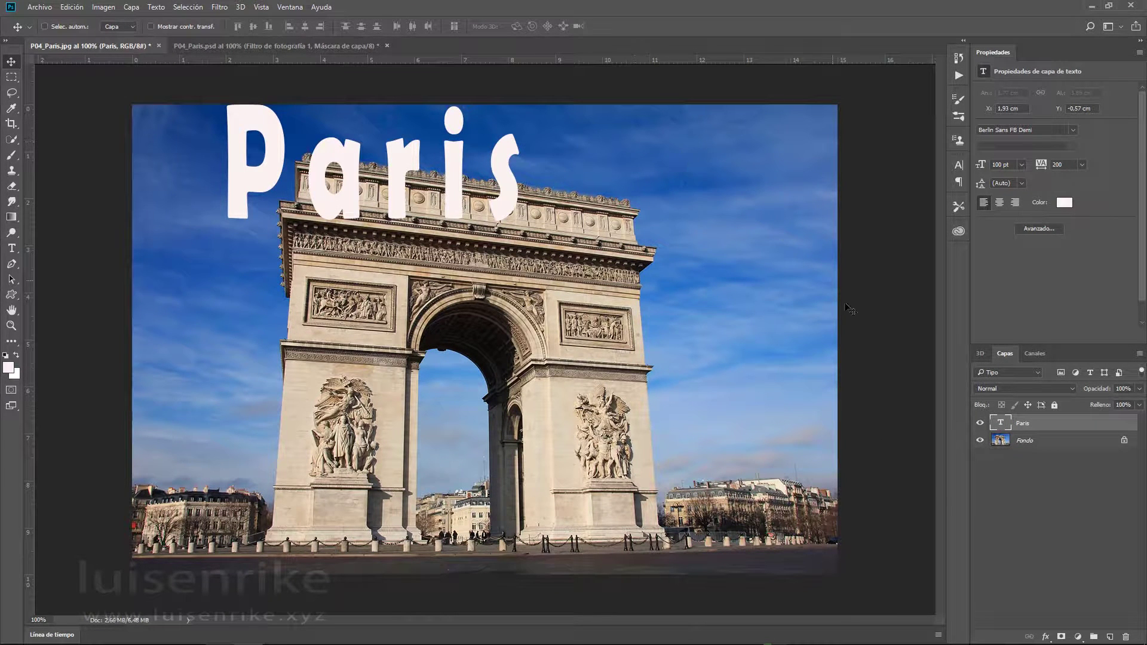
# Hide the Paris text layer and select the background photo layer with Quick Selection
pyautogui.click(980, 423)
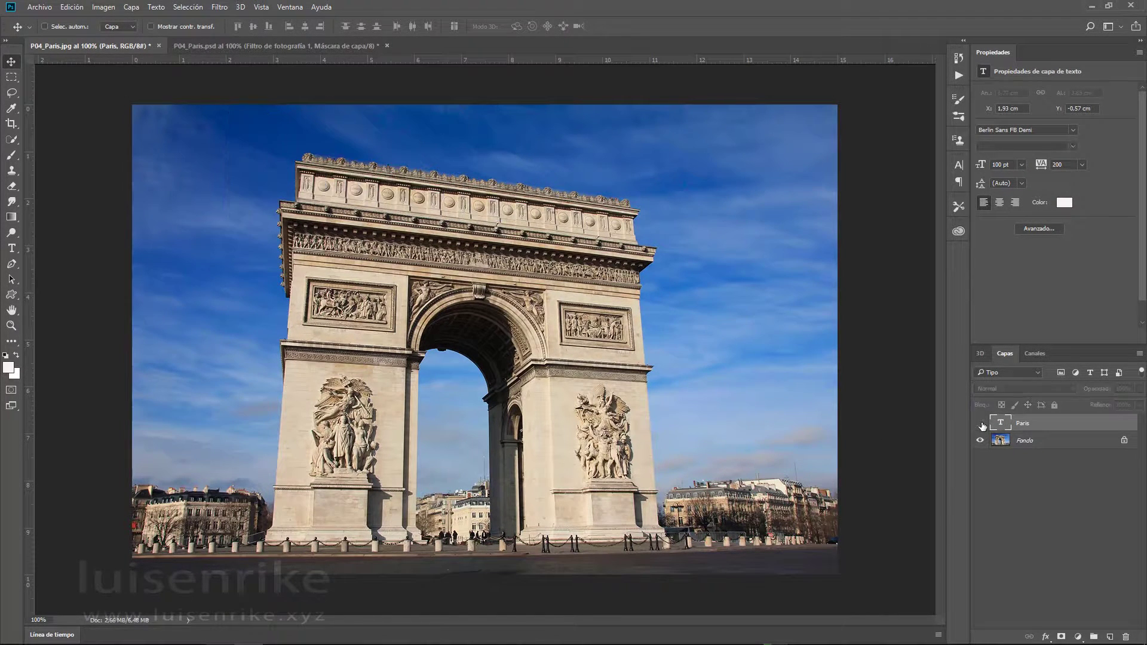
pyautogui.click(1038, 443)
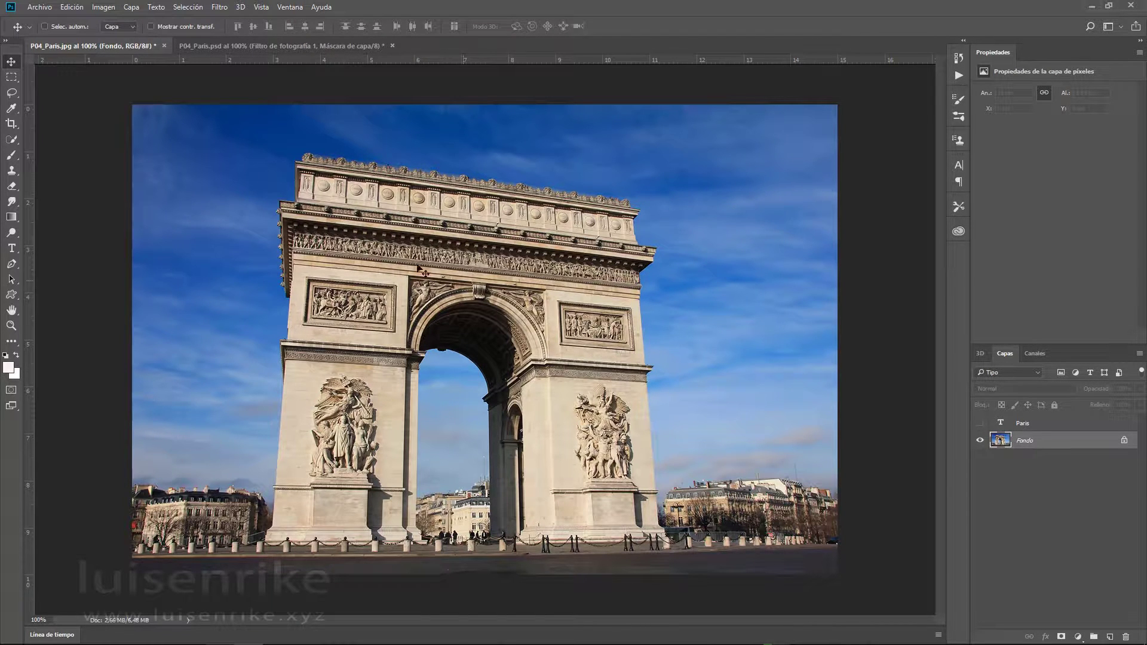
pyautogui.click(12, 139)
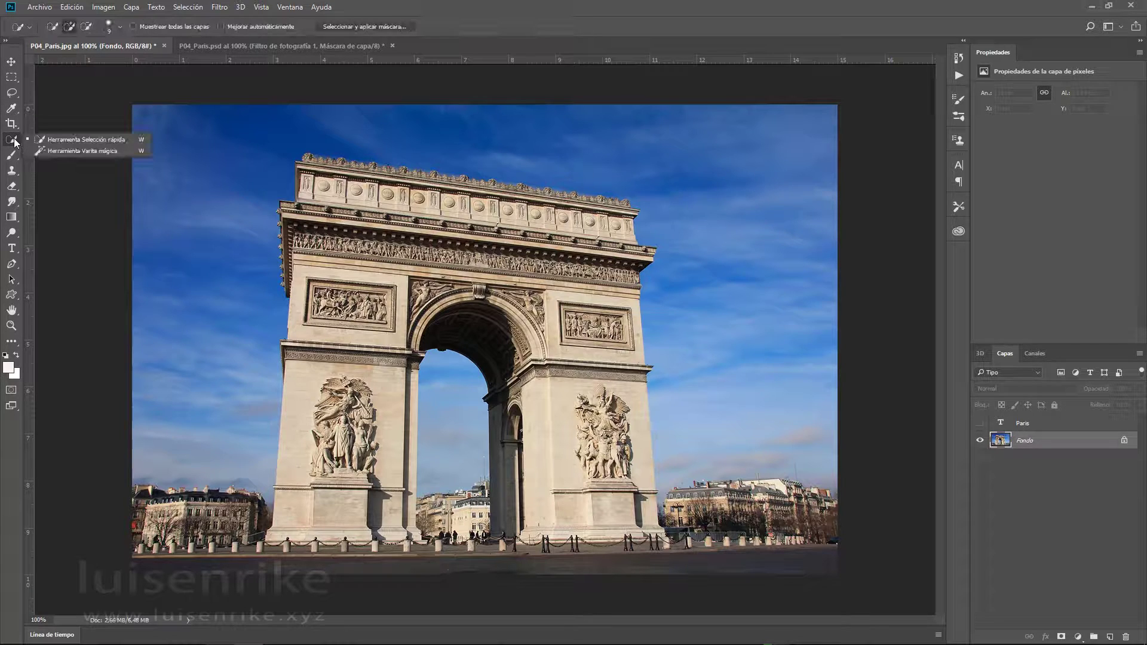
pyautogui.click(50, 141)
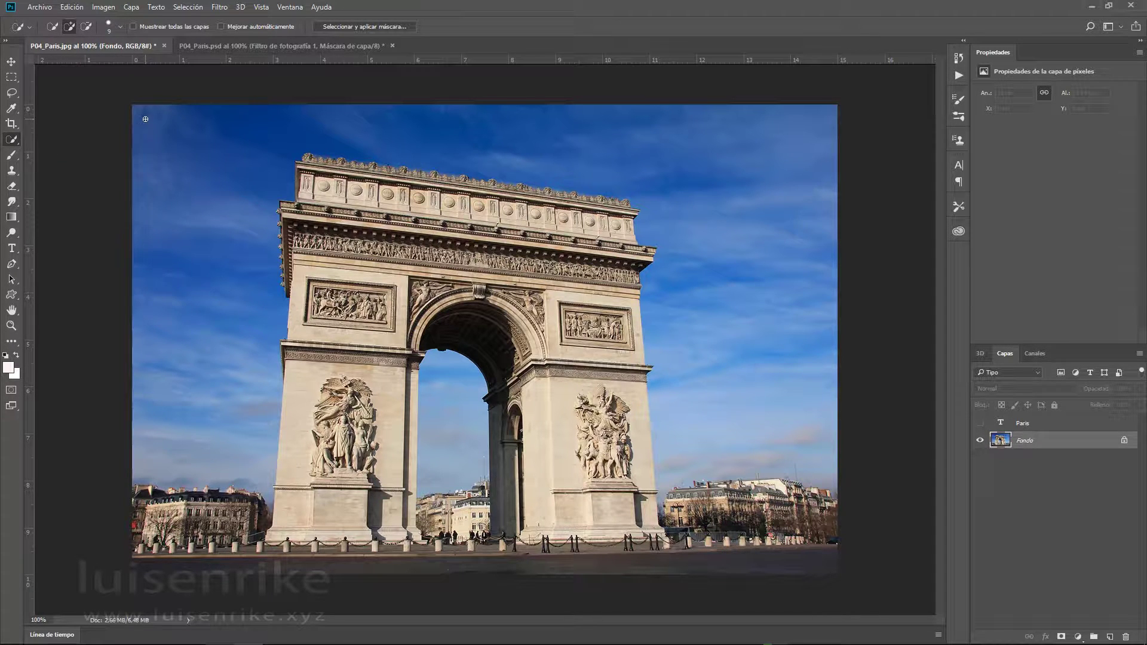
# Brush over the sky, then subtract the arch's rooftop statues and right pier
pyautogui.moveTo(146, 119)
pyautogui.mouseDown()
pyautogui.moveTo(433, 123)
pyautogui.moveTo(528, 146)
pyautogui.moveTo(677, 133)
pyautogui.moveTo(735, 149)
pyautogui.moveTo(726, 158)
pyautogui.moveTo(741, 207)
pyautogui.moveTo(767, 236)
pyautogui.mouseUp()
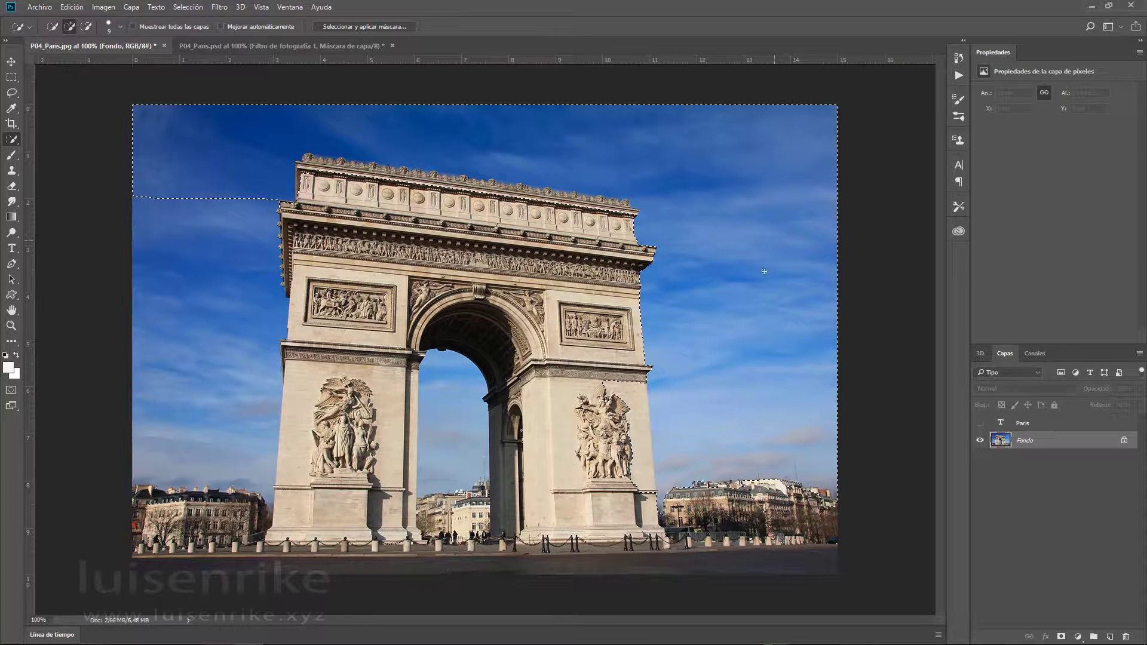
pyautogui.moveTo(201, 195); pyautogui.dragTo(190, 324)
pyautogui.press('alt')
pyautogui.moveTo(301, 167)
pyautogui.mouseDown()
pyautogui.moveTo(375, 167)
pyautogui.moveTo(625, 209)
pyautogui.mouseUp()
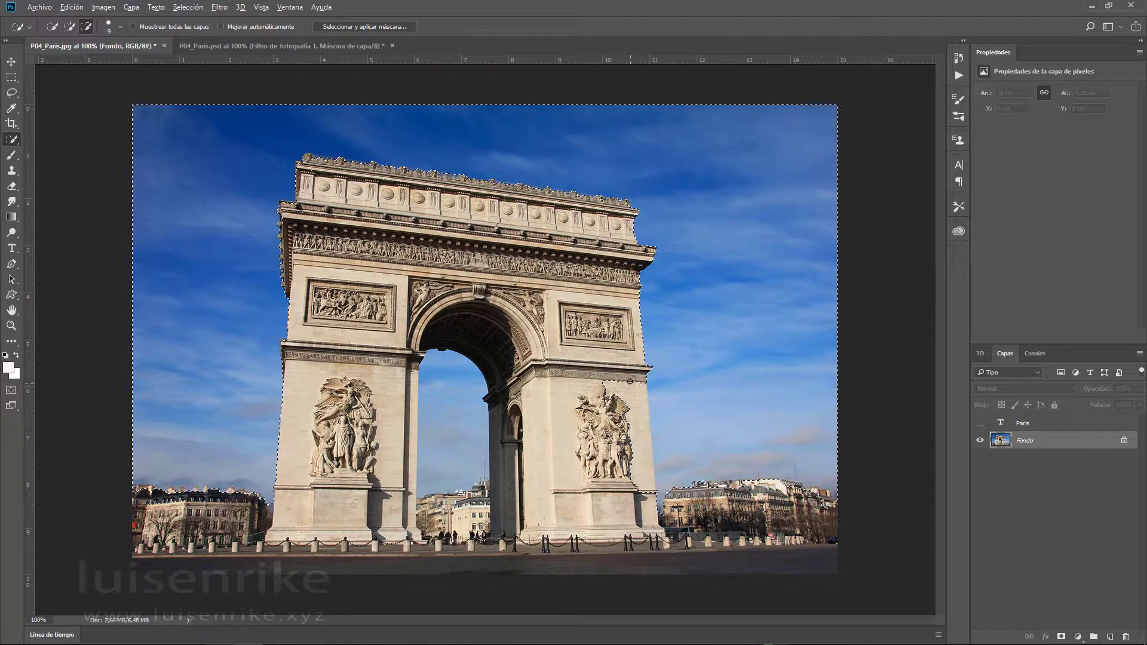
pyautogui.moveTo(637, 402); pyautogui.dragTo(648, 482)
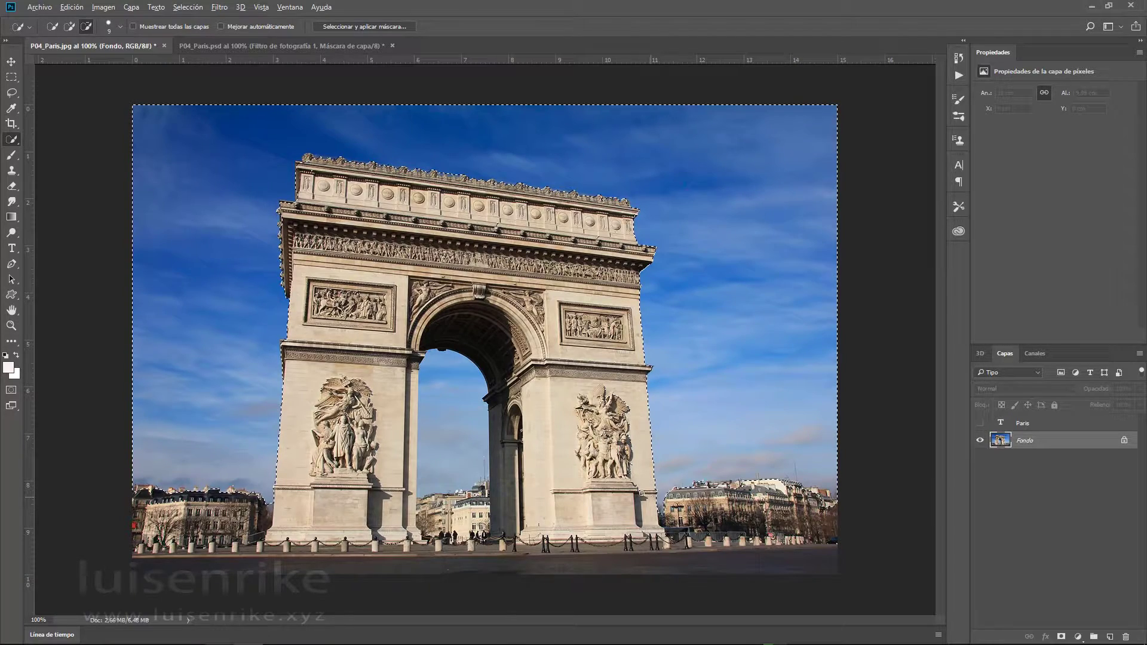
pyautogui.press('alt')
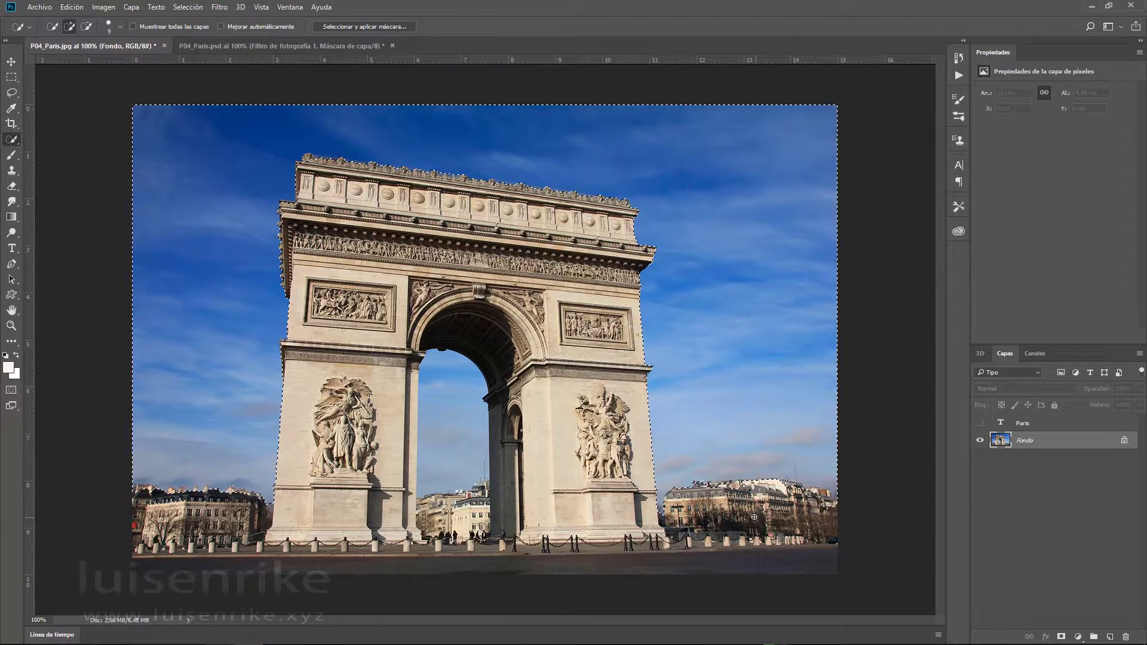
# Zoom in and trim the selection back to the right-side rooftops and roofline
pyautogui.scroll(1, 759, 518)
pyautogui.scroll(1, 759, 518)
pyautogui.press('alt')
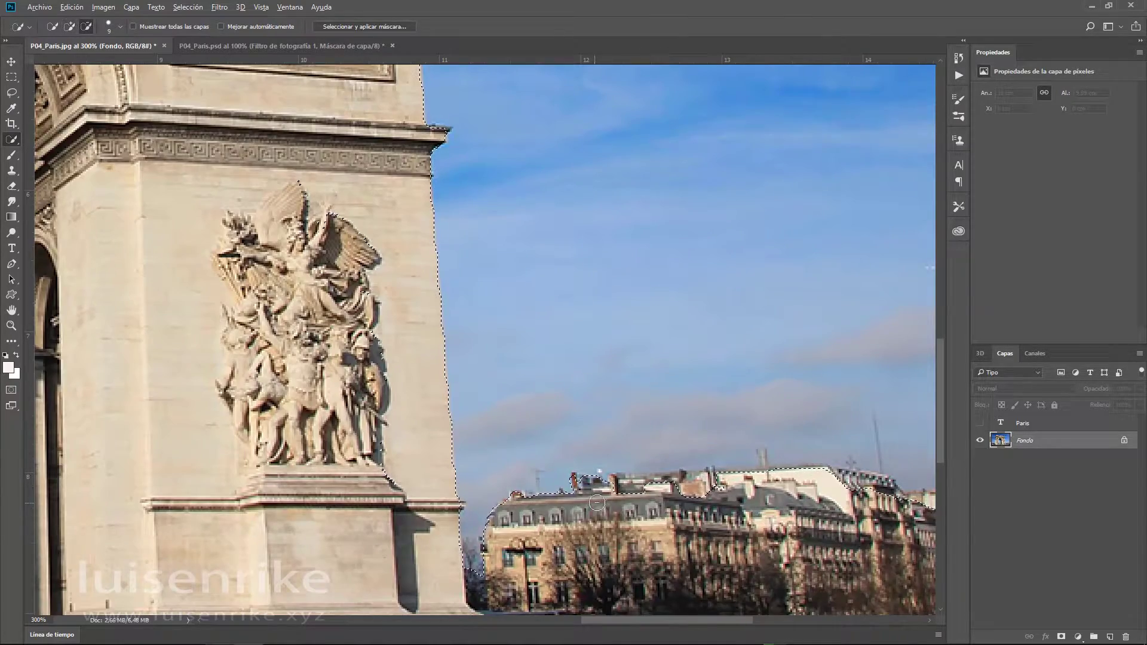
pyautogui.moveTo(663, 503); pyautogui.dragTo(717, 489)
pyautogui.moveTo(812, 481); pyautogui.dragTo(878, 487)
pyautogui.hscroll(3, 827, 515)
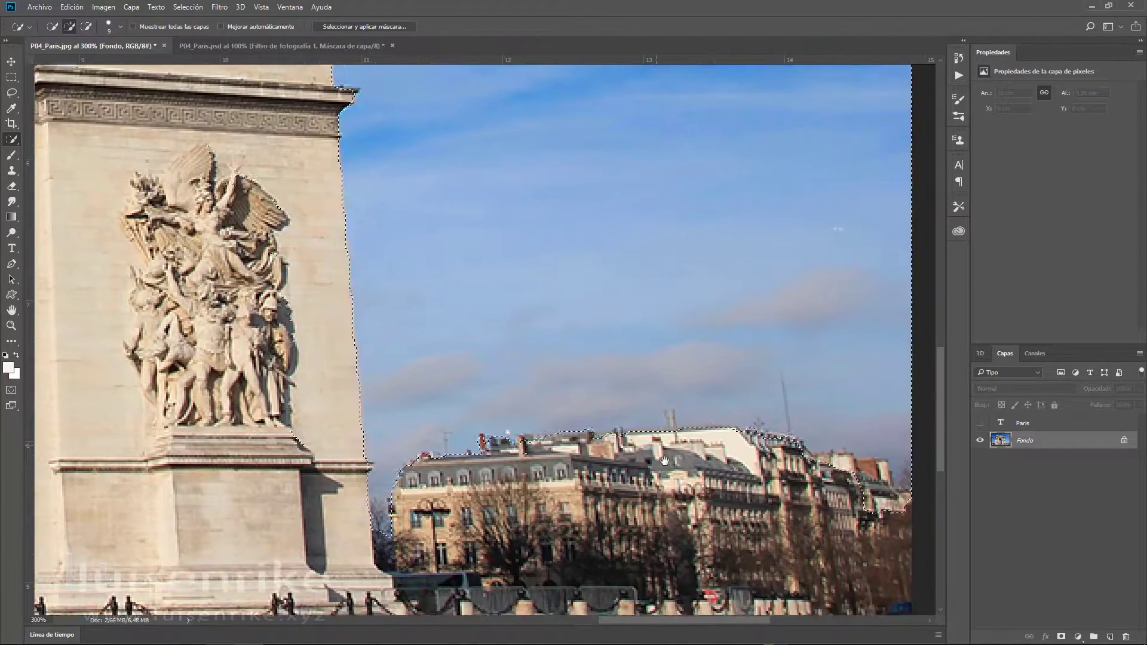
pyautogui.hscroll(3, 827, 515)
pyautogui.hscroll(2, 800, 478)
pyautogui.press('alt')
pyautogui.moveTo(754, 479); pyautogui.dragTo(765, 456)
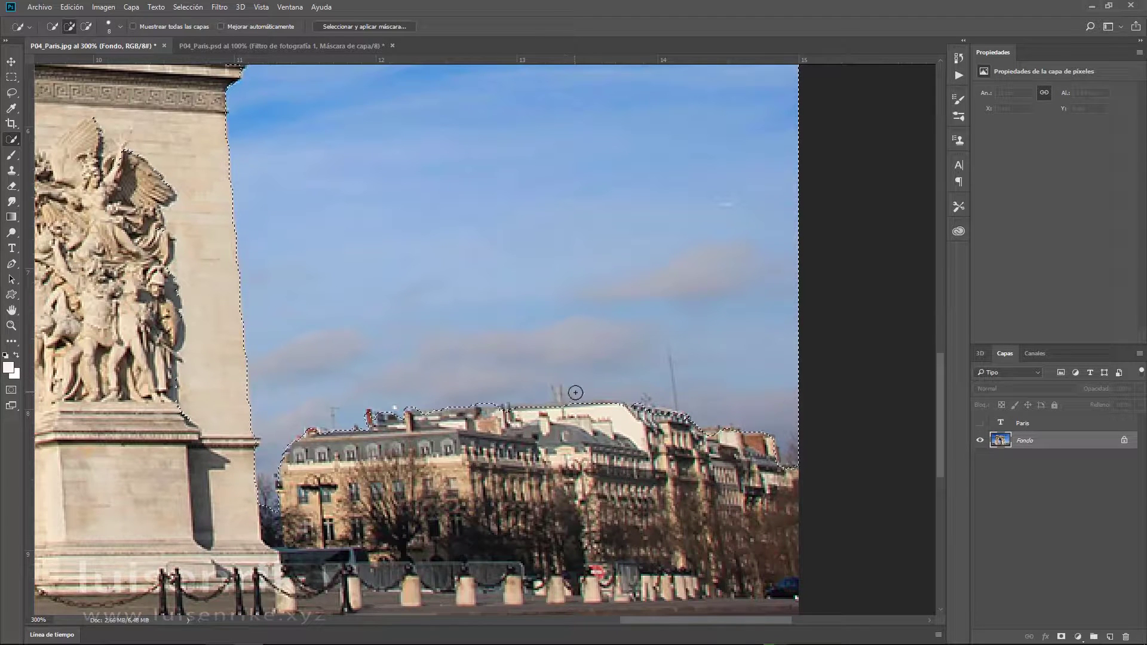
# Shrink the brush, remove a small rooftop spike and add a missing piece
pyautogui.press('[')
pyautogui.press('[')
pyautogui.press('[')
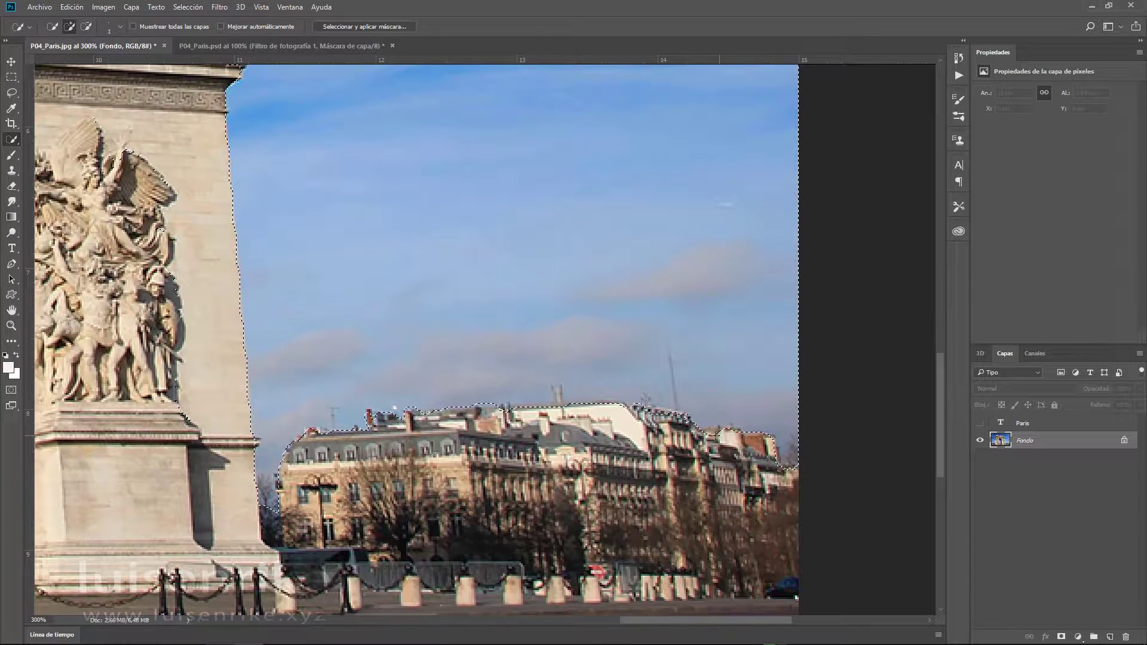
pyautogui.press('alt')
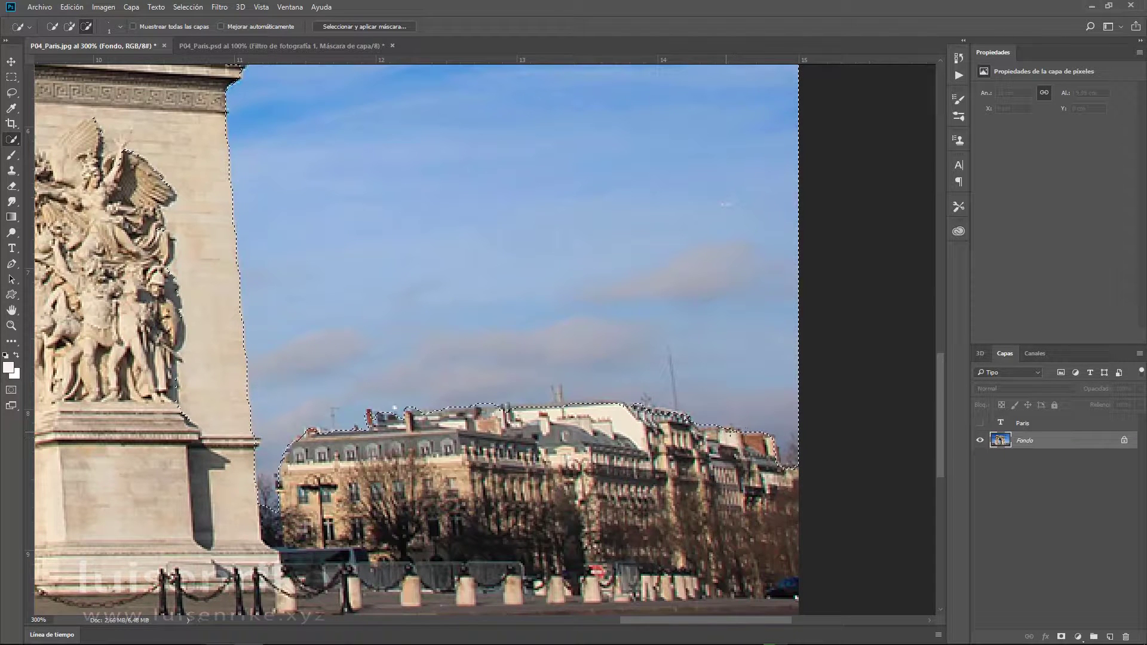
pyautogui.press('alt')
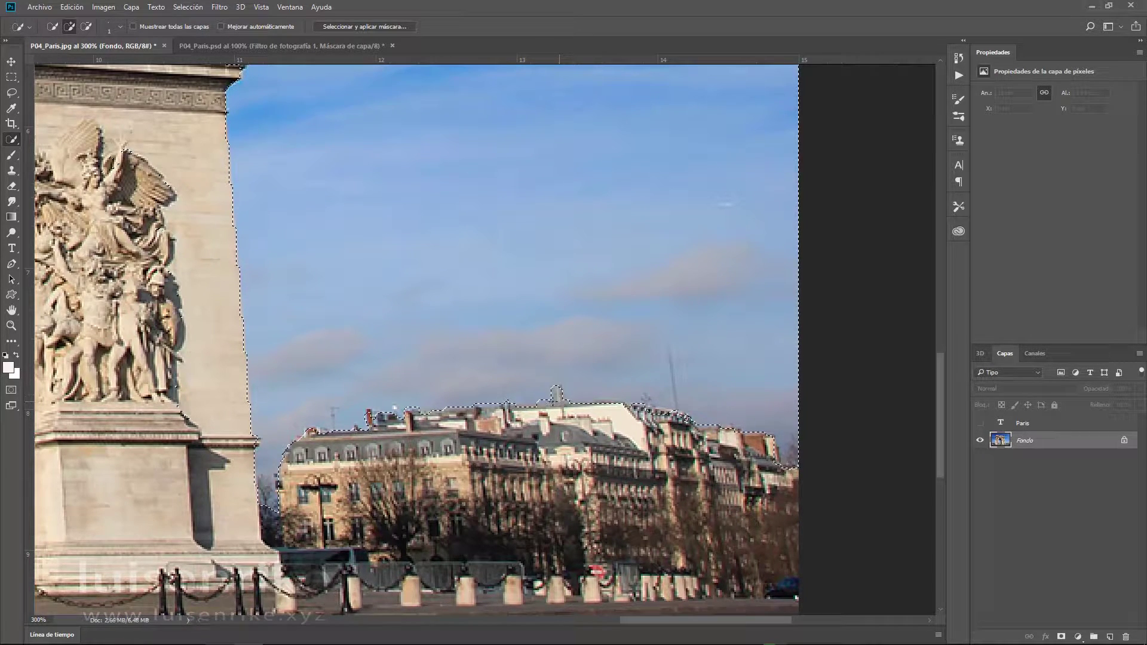
pyautogui.press('alt')
pyautogui.click(537, 396)
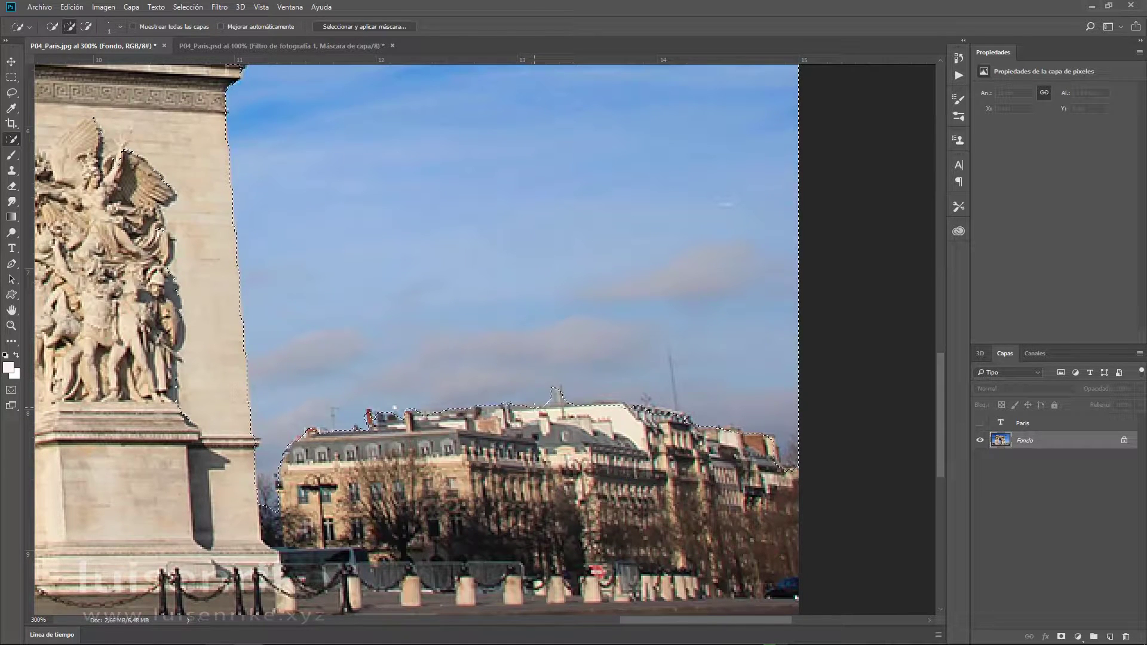
pyautogui.keyDown('alt'); pyautogui.click(96, 129); pyautogui.keyUp('alt')
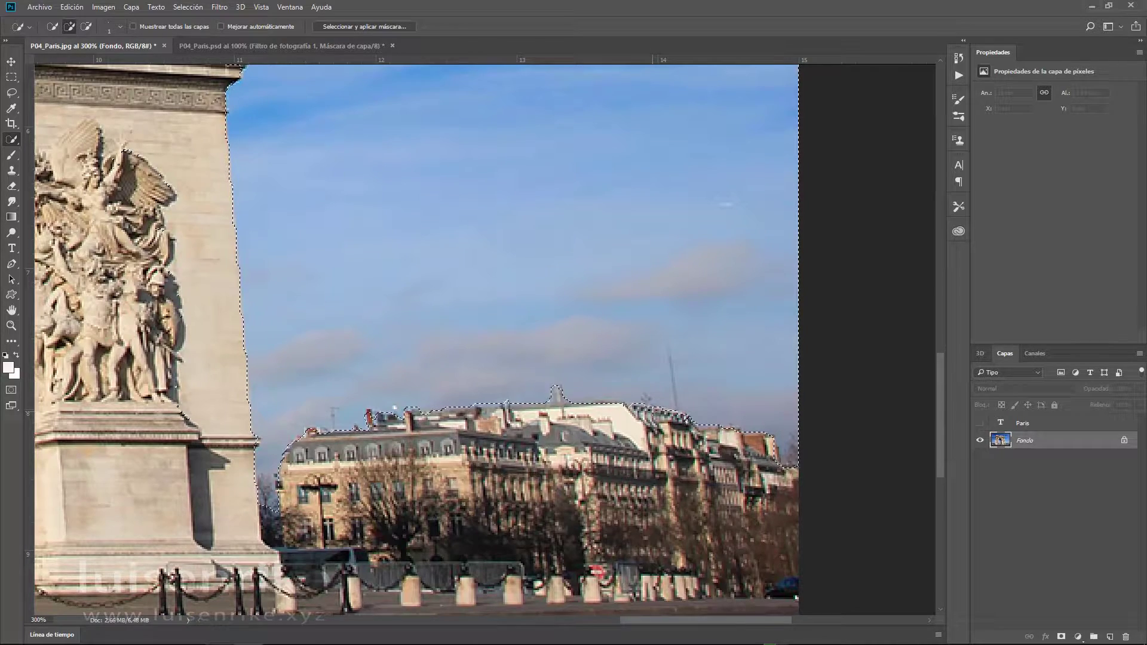
# Pan to the arch's left side and trim the selection to the left building's chimney tops
pyautogui.moveTo(230, 494); pyautogui.dragTo(731, 483)
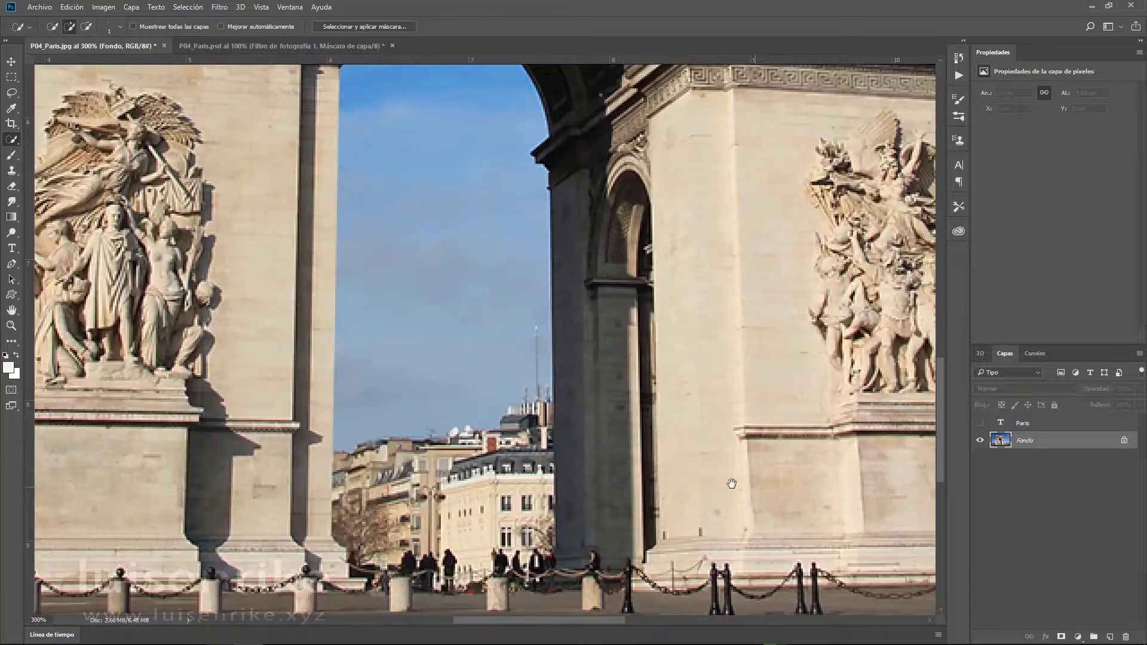
pyautogui.moveTo(286, 478); pyautogui.dragTo(430, 472)
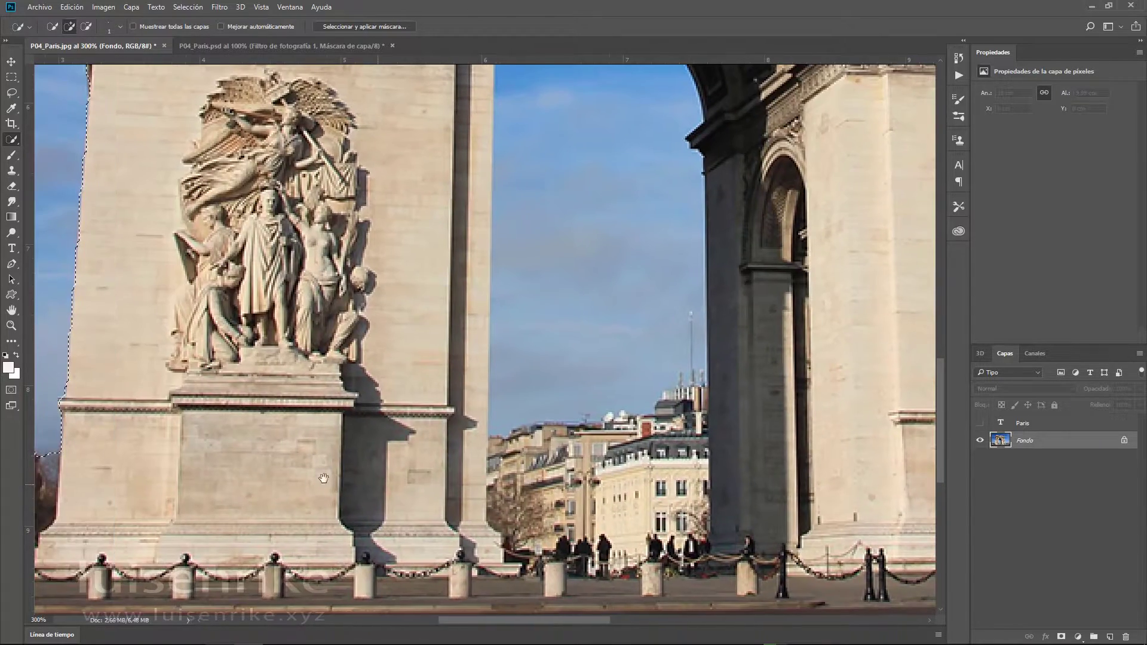
pyautogui.moveTo(299, 454)
pyautogui.mouseDown()
pyautogui.moveTo(481, 440)
pyautogui.moveTo(635, 457)
pyautogui.mouseUp()
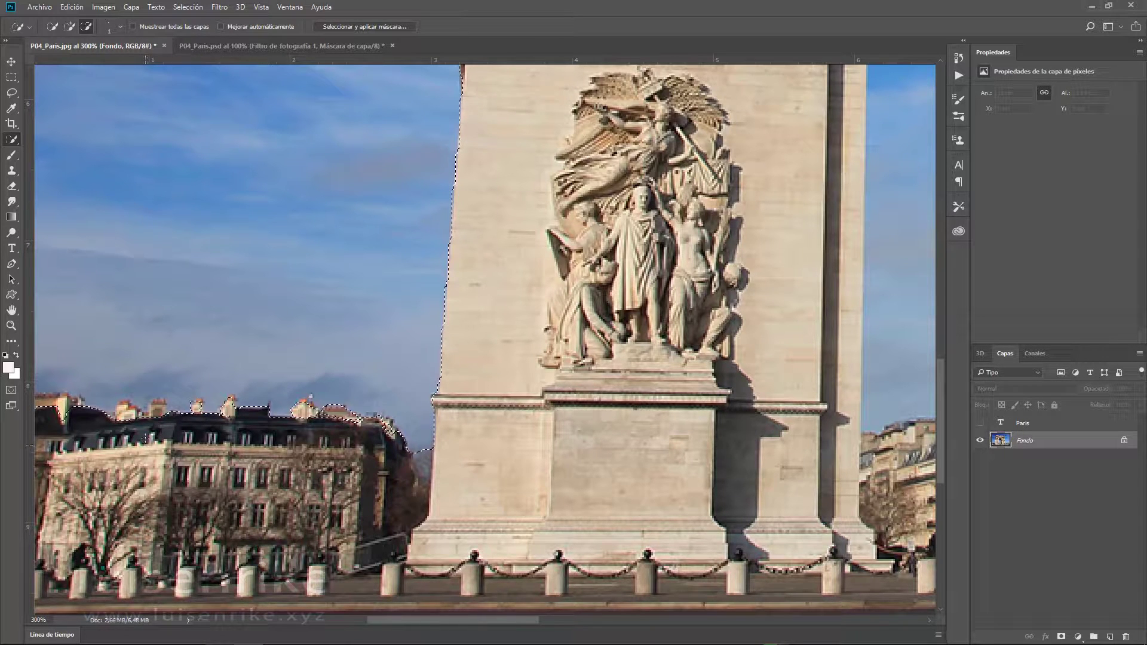
pyautogui.press('alt')
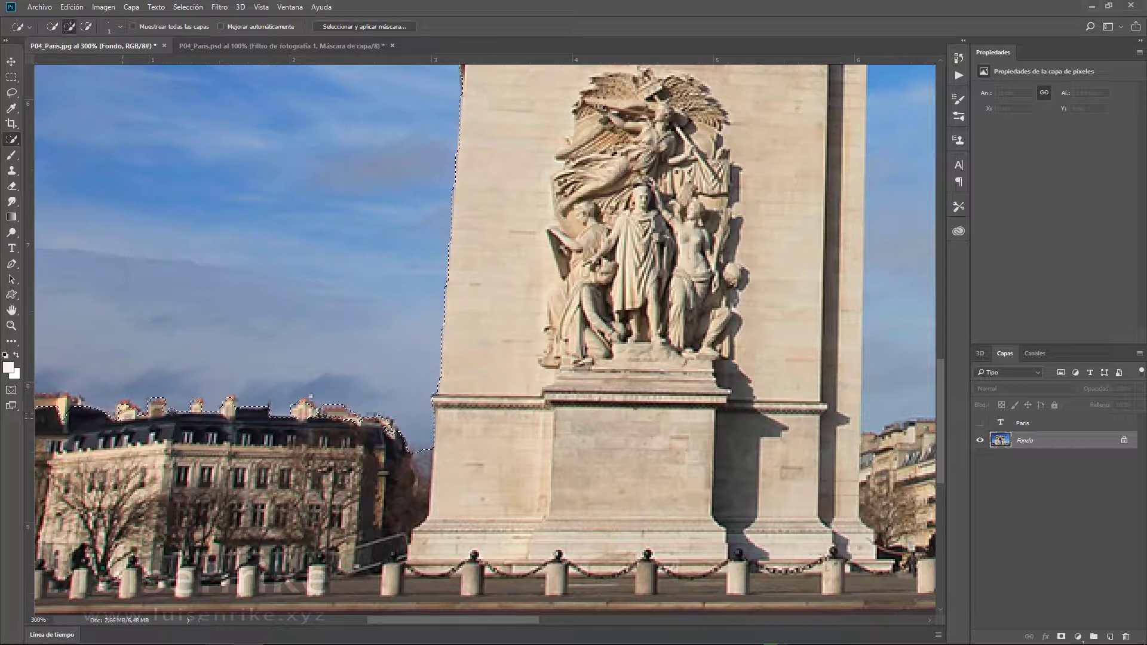
pyautogui.moveTo(330, 415); pyautogui.dragTo(489, 439)
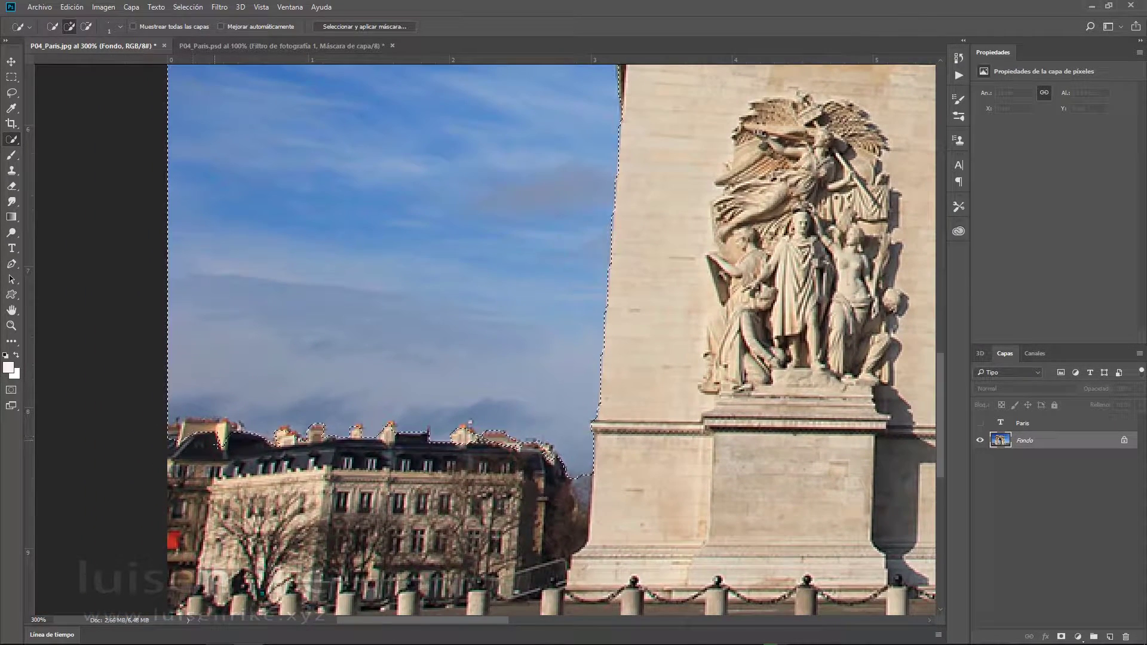
pyautogui.press('alt')
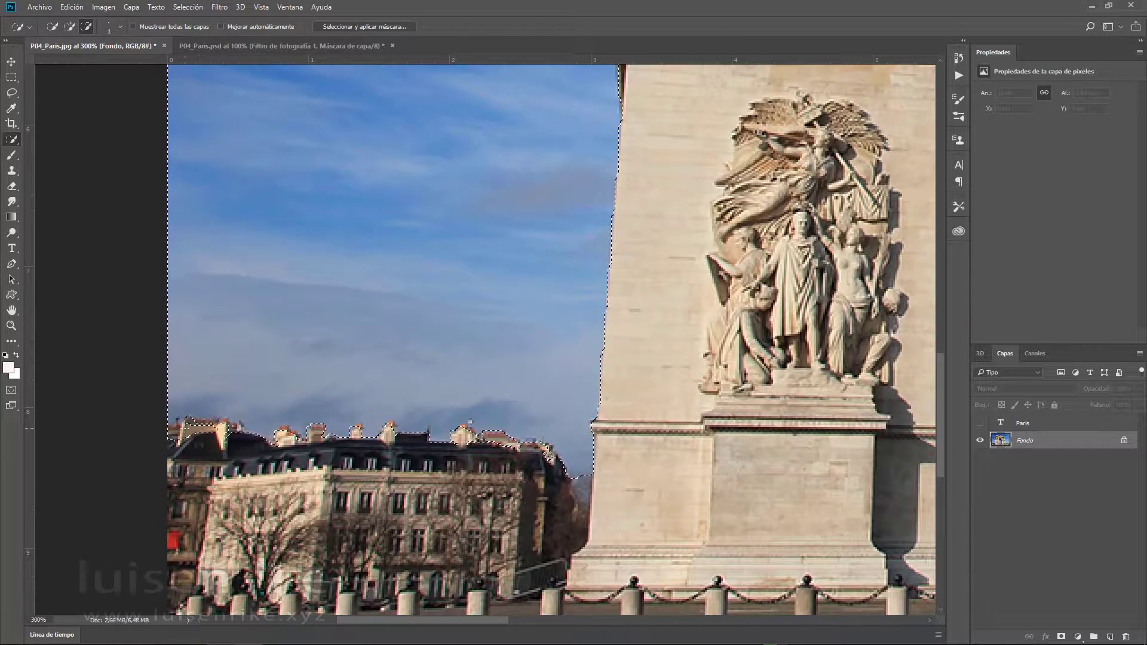
pyautogui.moveTo(201, 426); pyautogui.dragTo(164, 430)
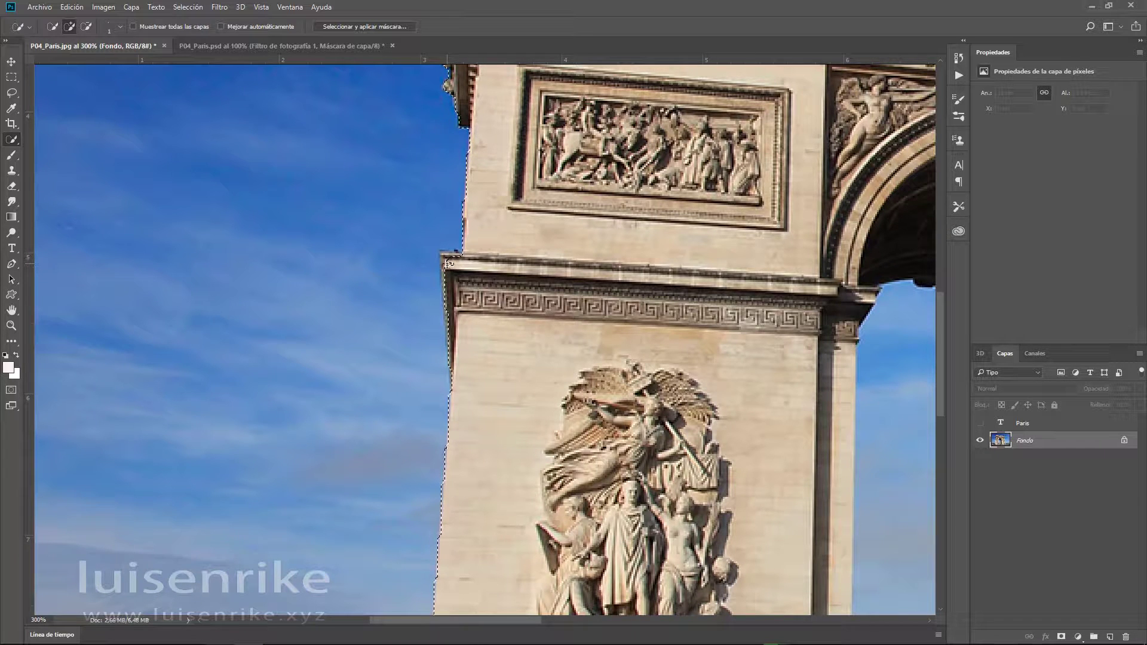
# Continue subtracting along the arch's outer edge to tighten the selection
pyautogui.press('alt')
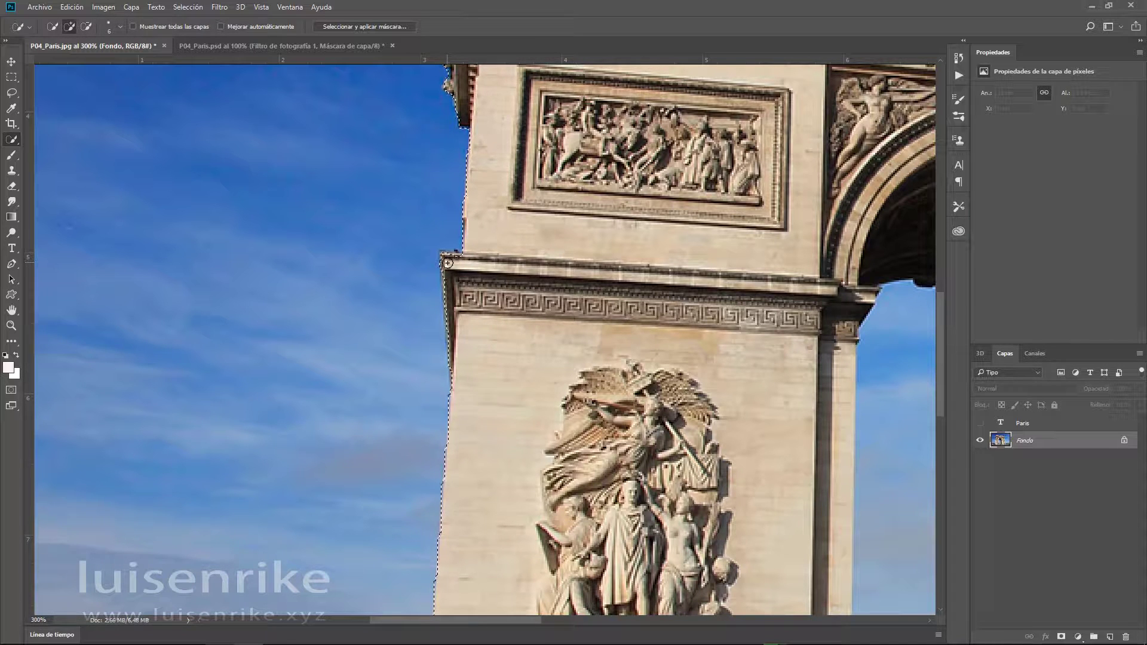
pyautogui.press('alt')
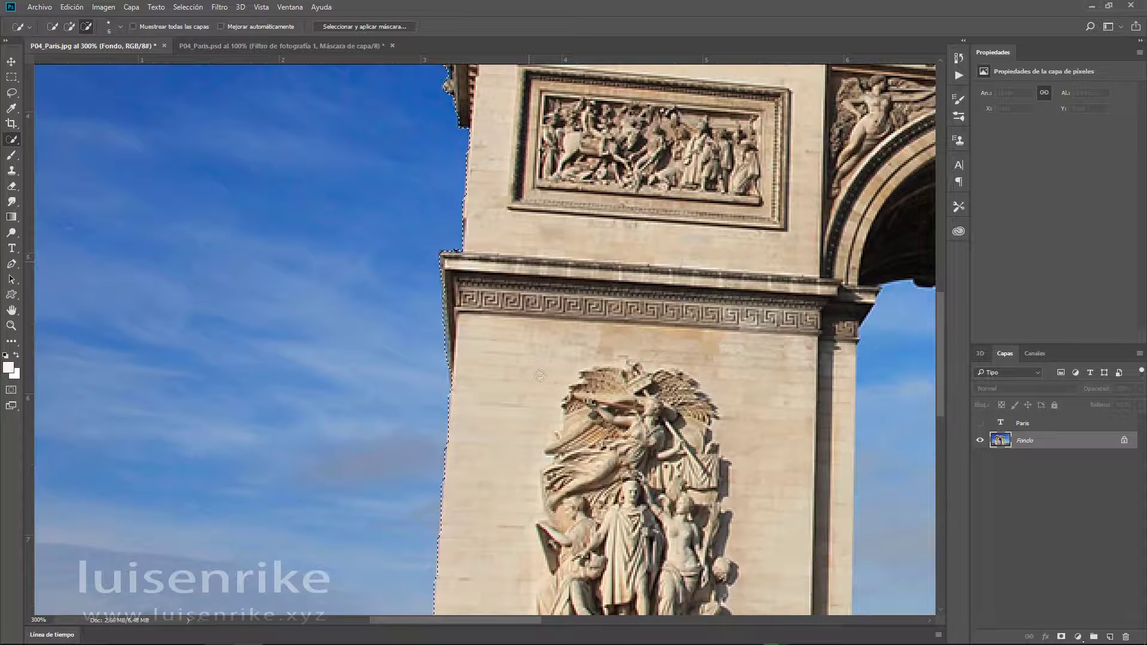
pyautogui.moveTo(557, 265); pyautogui.dragTo(571, 543)
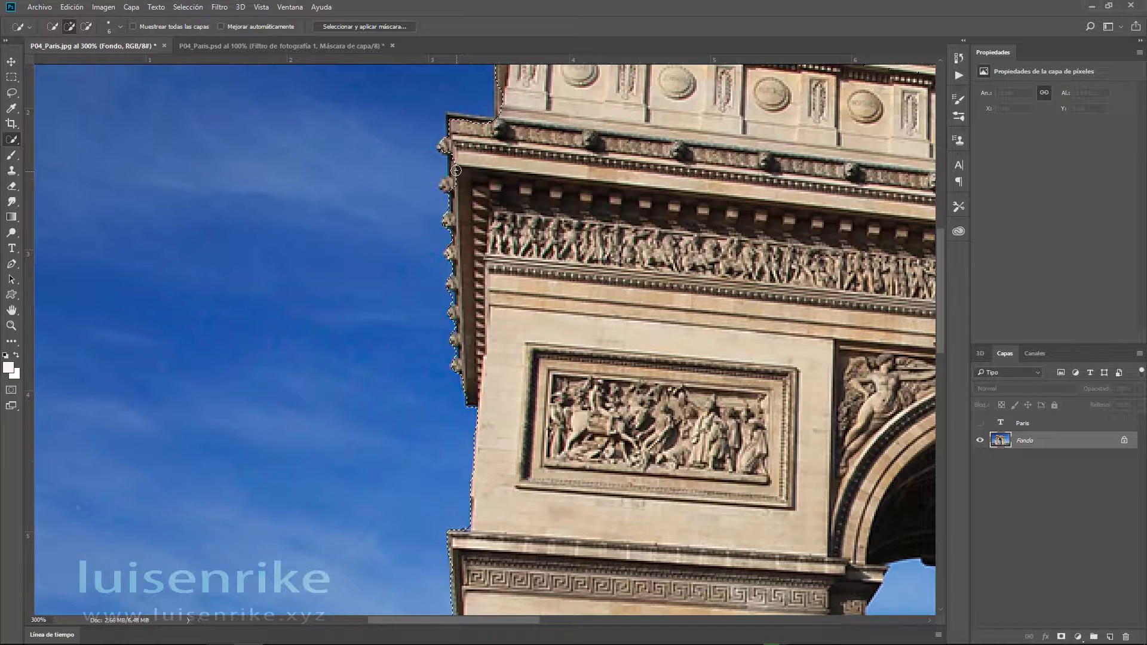
pyautogui.press('alt')
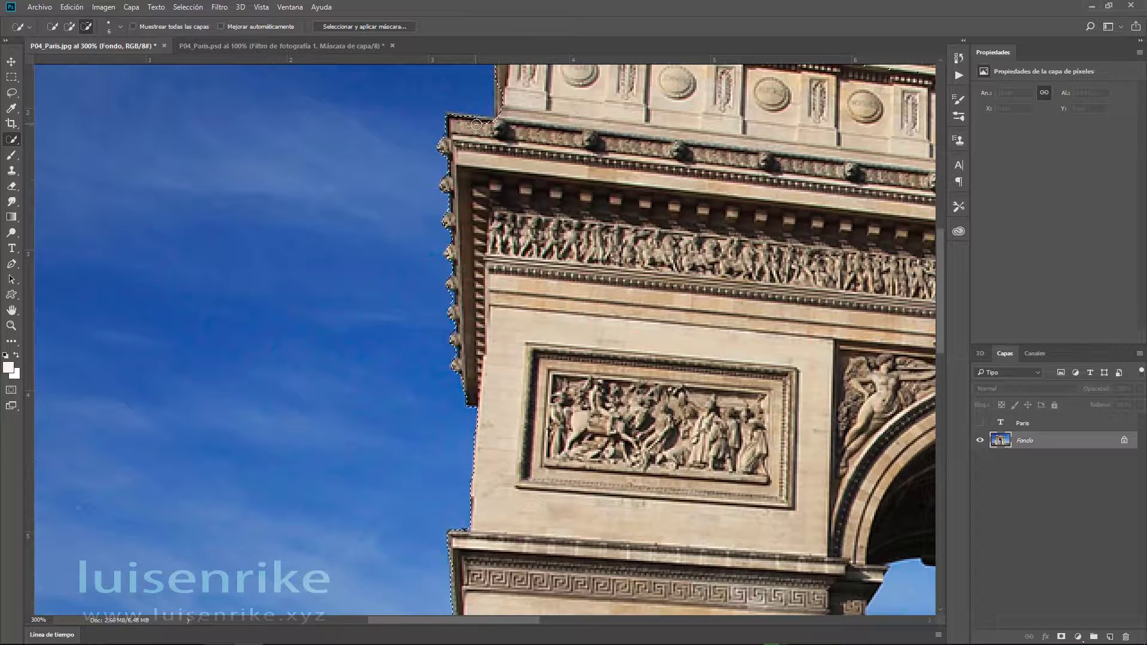
# Zoom in and make the selection follow the ornaments along the arch's top
pyautogui.scroll(2, 619, 279)
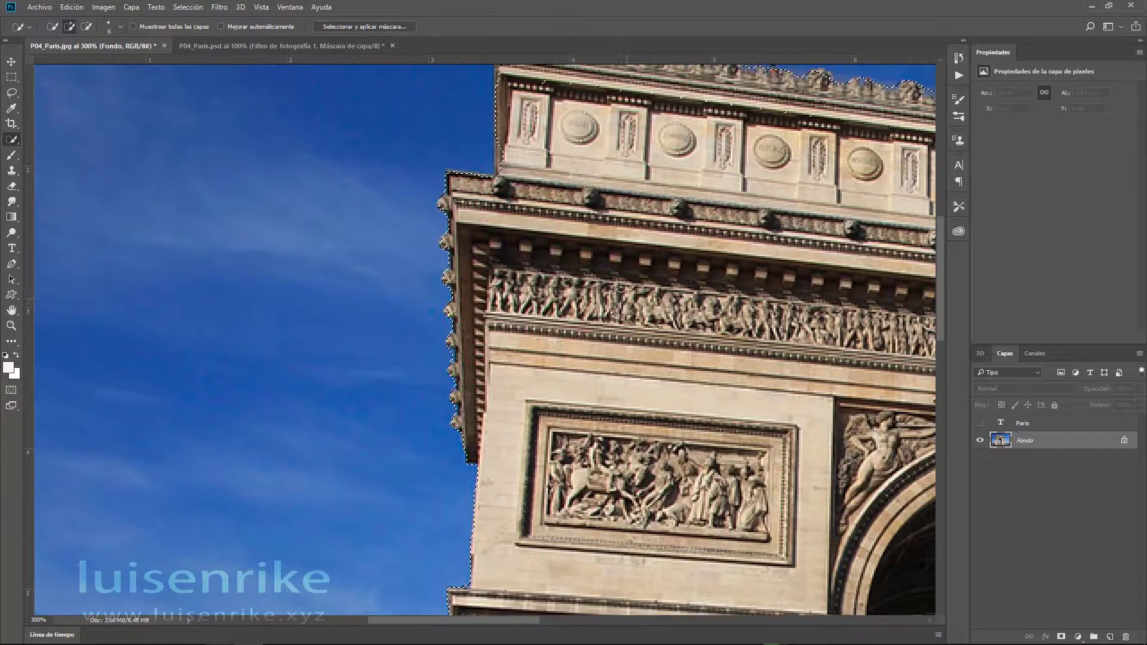
pyautogui.scroll(3, 618, 279)
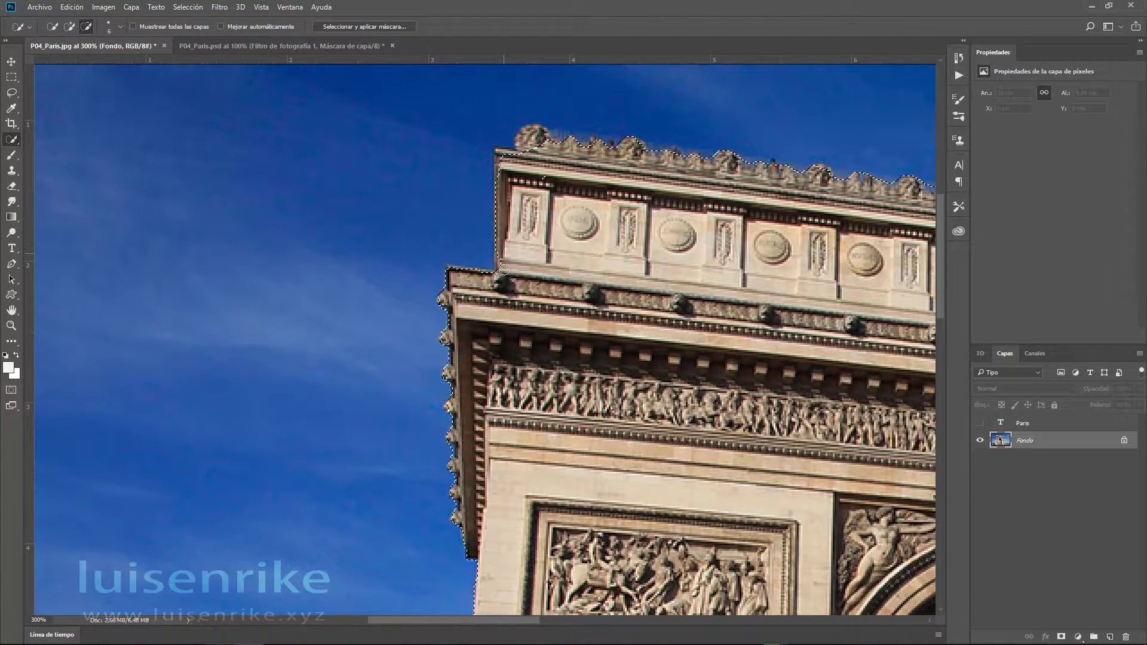
pyautogui.scroll(2, 513, 236)
pyautogui.moveTo(518, 233)
pyautogui.mouseDown()
pyautogui.moveTo(526, 197)
pyautogui.moveTo(743, 222)
pyautogui.mouseUp()
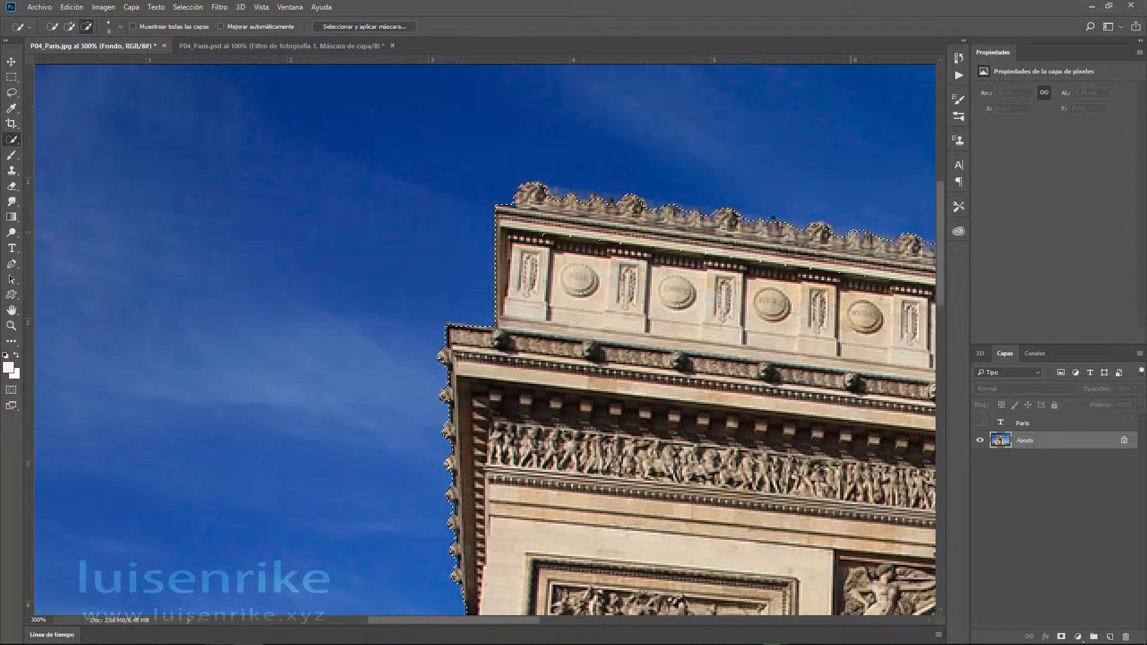
pyautogui.press('space')
pyautogui.moveTo(826, 339); pyautogui.dragTo(488, 330)
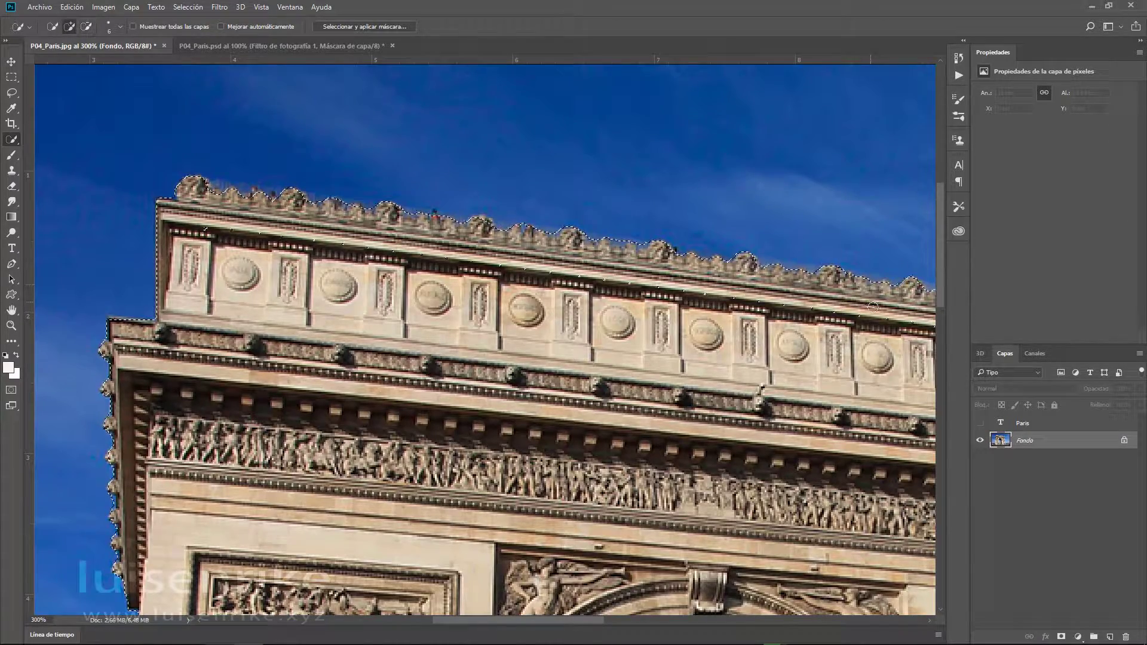
# Finish refining the cornice's right side, then fit the whole photo on screen
pyautogui.scroll(-1, 794, 274)
pyautogui.hscroll(1, 723, 305)
pyautogui.hscroll(10, 723, 304)
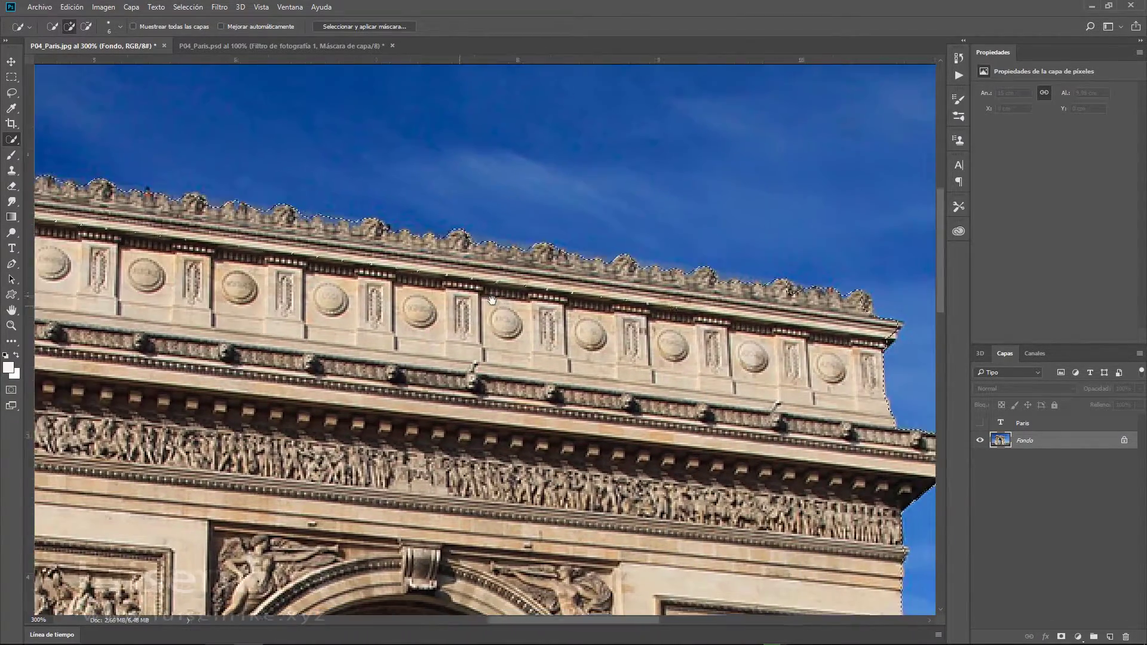
pyautogui.hscroll(3, 741, 296)
pyautogui.press('alt')
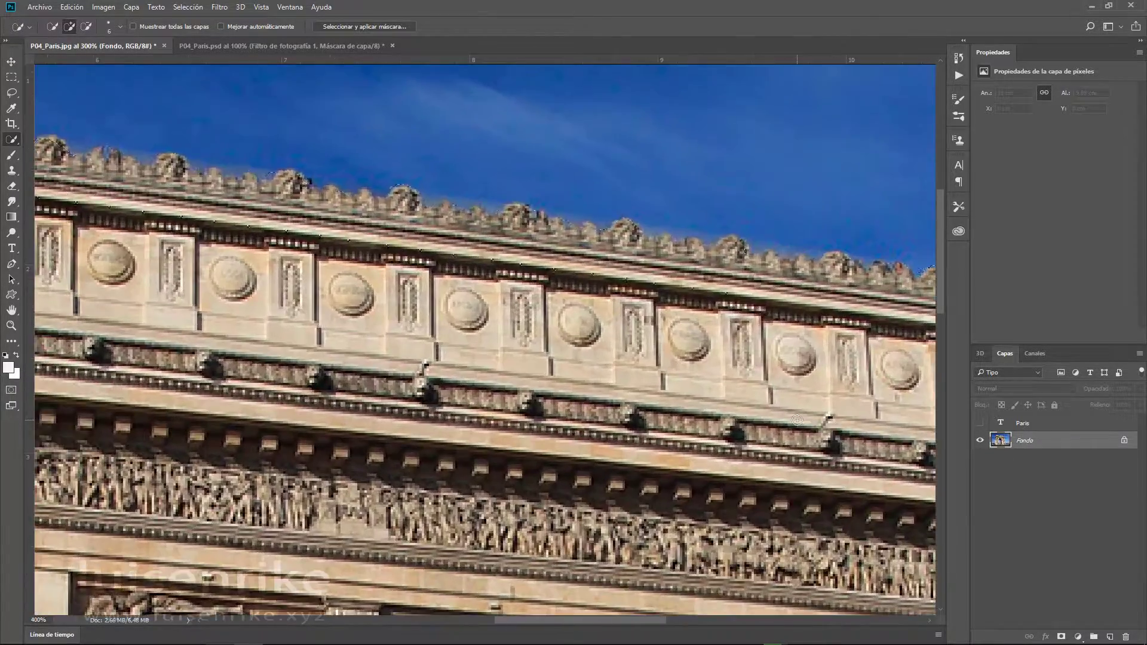
pyautogui.hotkey('ctrl', '0')
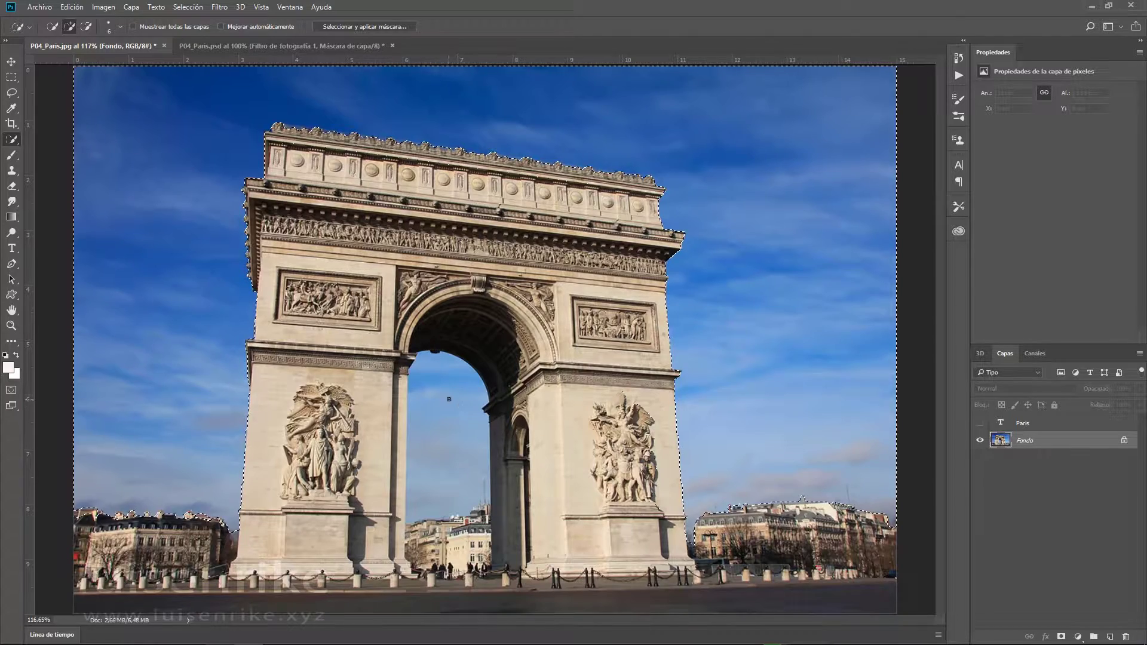
# Correct the selection inside the arch opening and save it as channel 'cielo'
pyautogui.moveTo(449, 396); pyautogui.dragTo(413, 454)
pyautogui.press('alt')
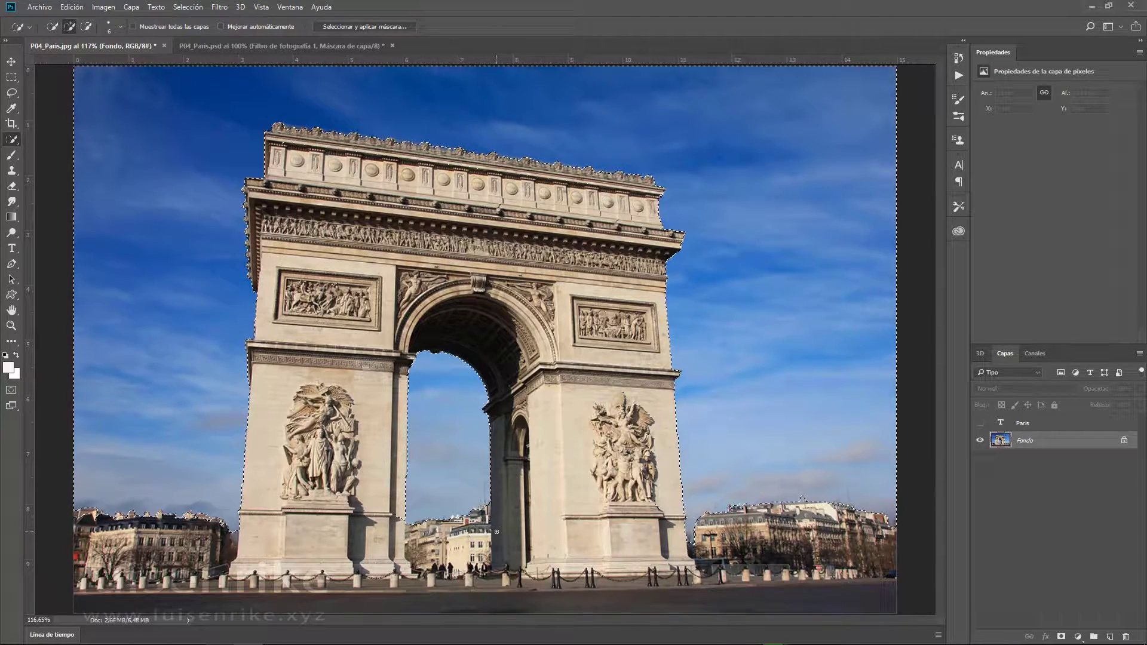
pyautogui.click(182, 9)
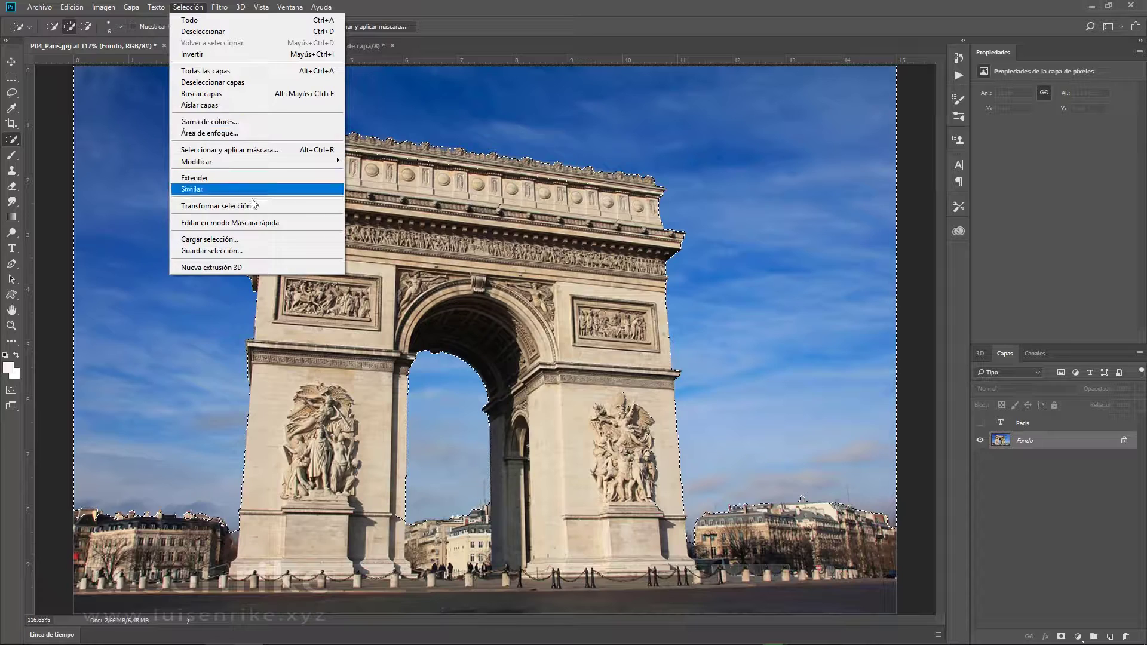
pyautogui.click(251, 251)
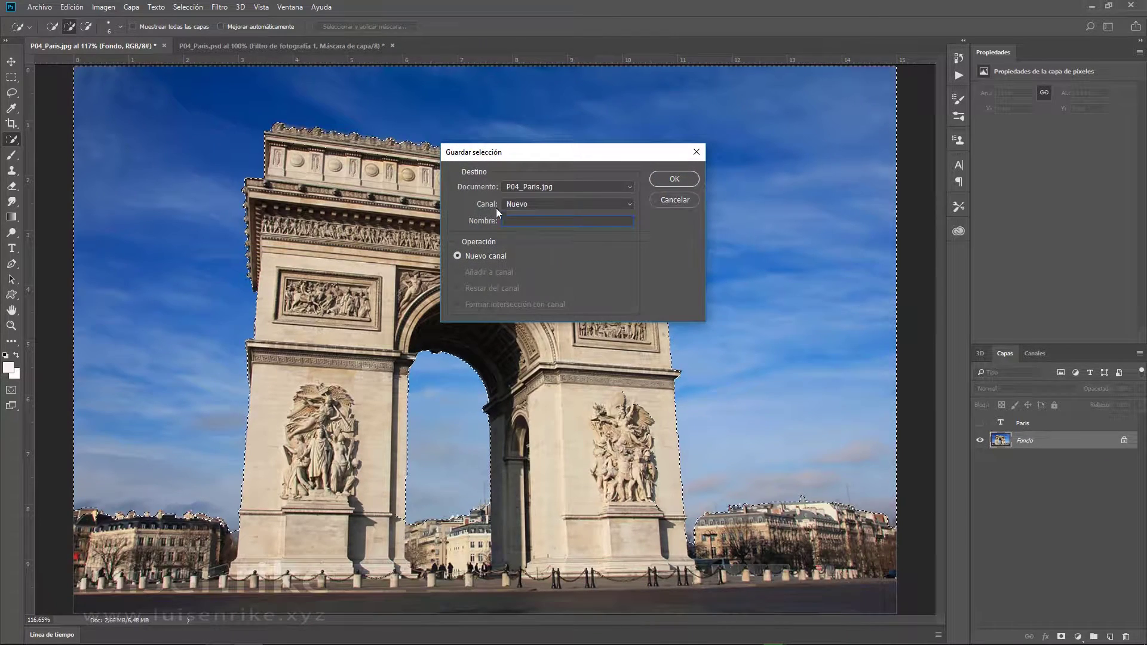
pyautogui.write('cielo')
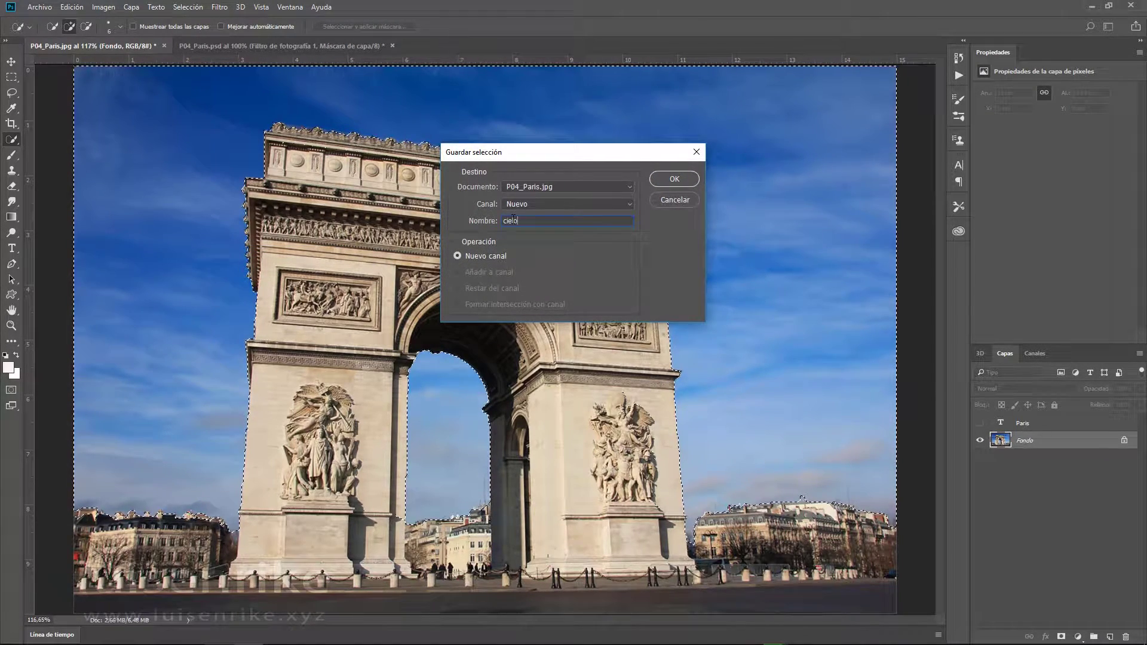
pyautogui.click(665, 178)
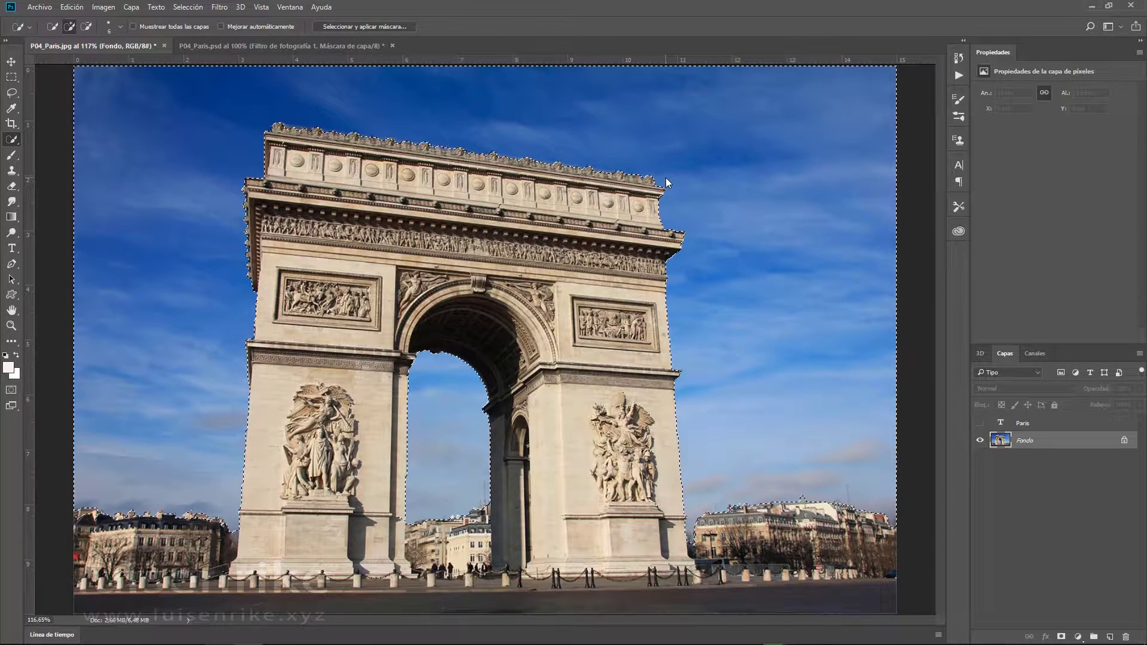
# Show and select the Paris text layer, then add a layer mask from the sky selection
pyautogui.click(979, 423)
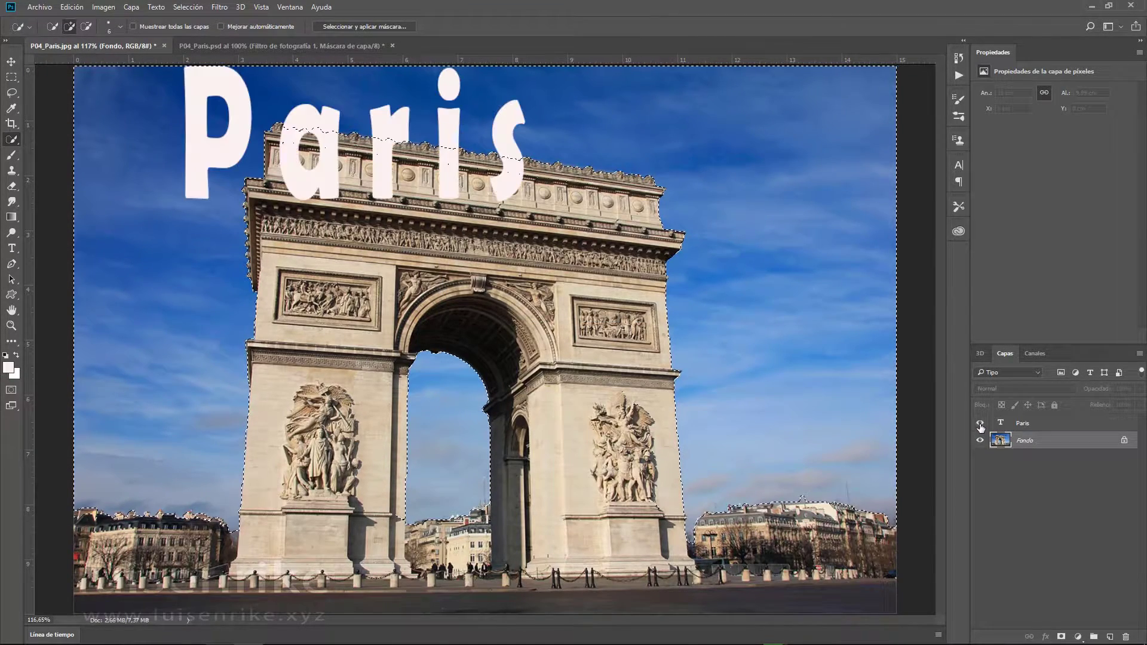
pyautogui.click(1033, 425)
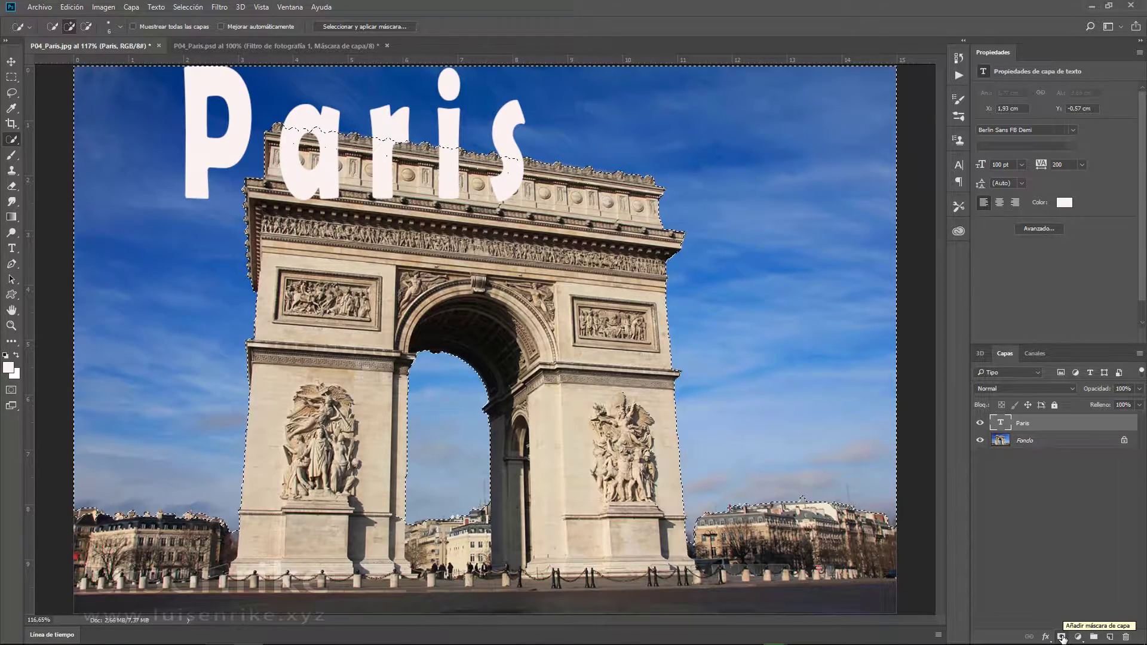
pyautogui.click(1062, 636)
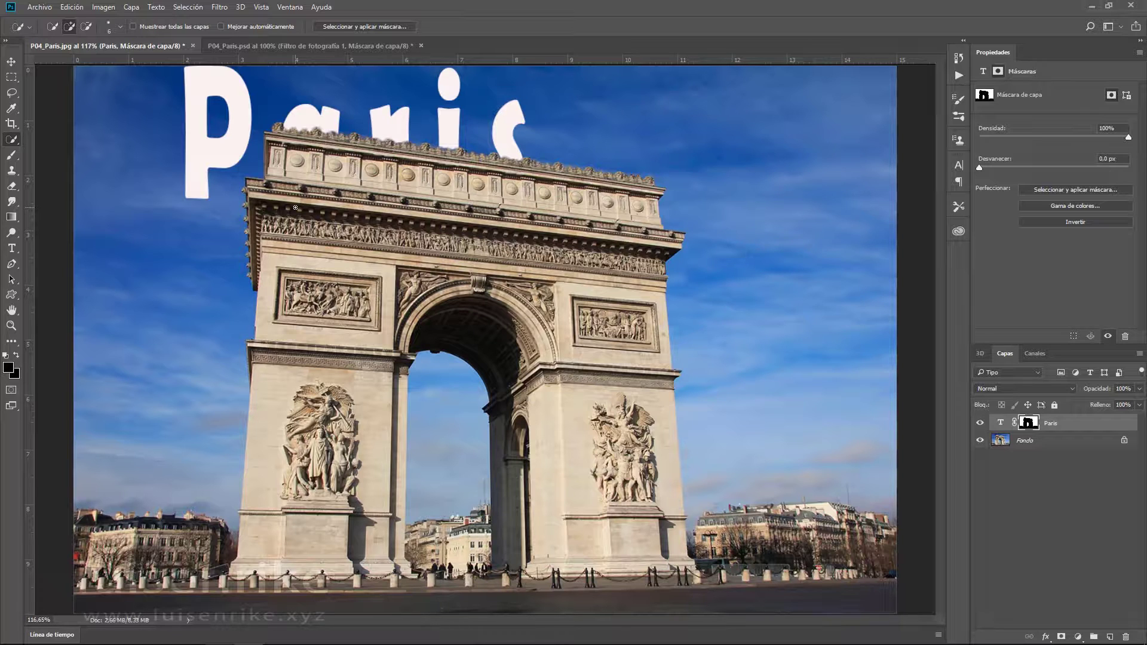
# Load the saved 'cielo' channel as the active selection via Load Selection
pyautogui.click(188, 7)
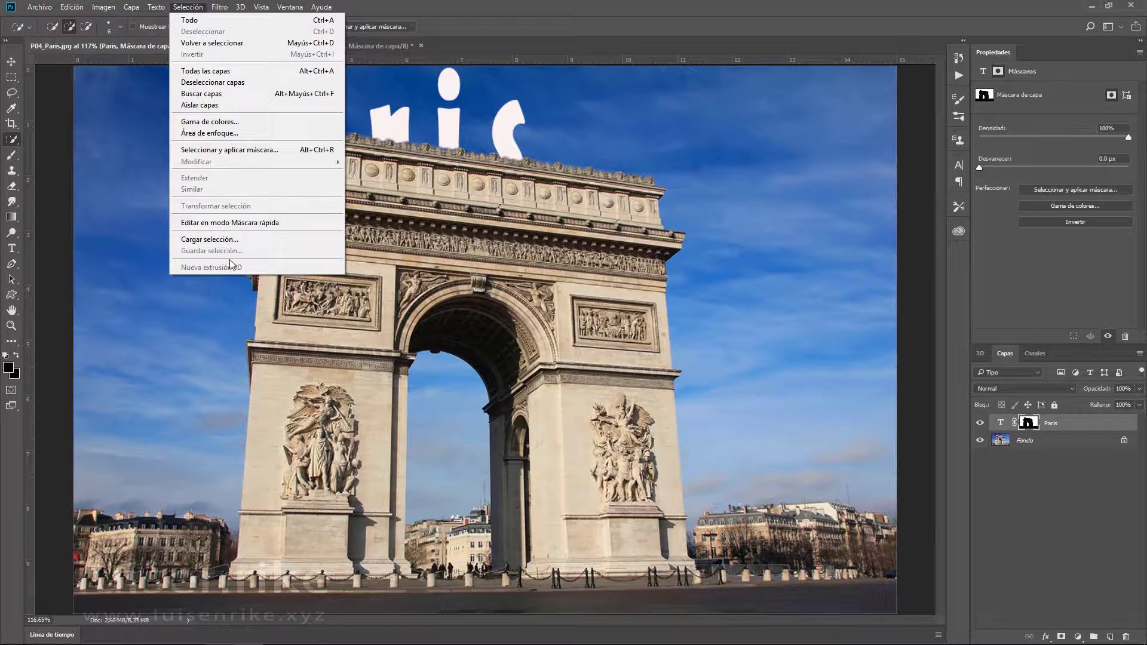
pyautogui.click(226, 241)
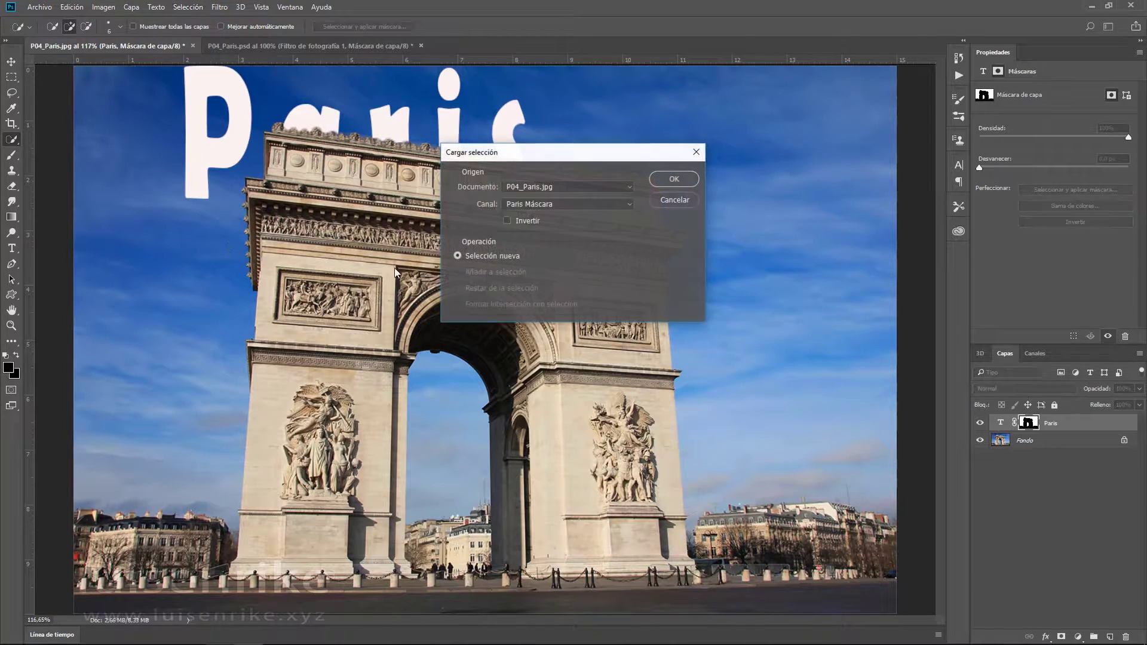
pyautogui.click(628, 206)
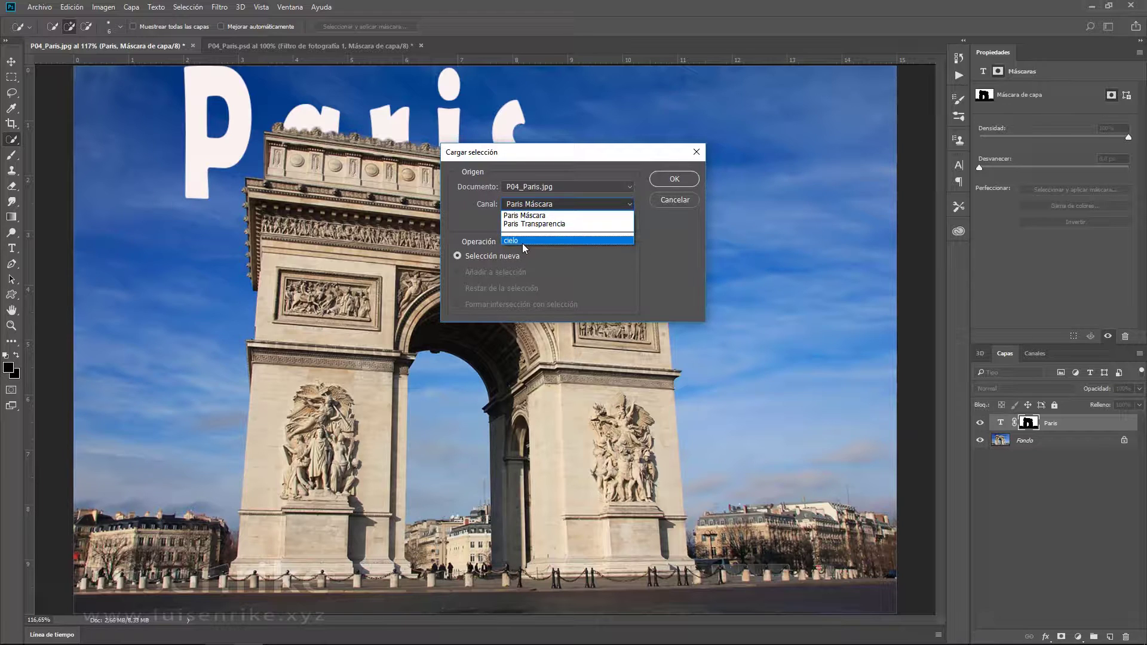
pyautogui.click(522, 241)
pyautogui.click(674, 179)
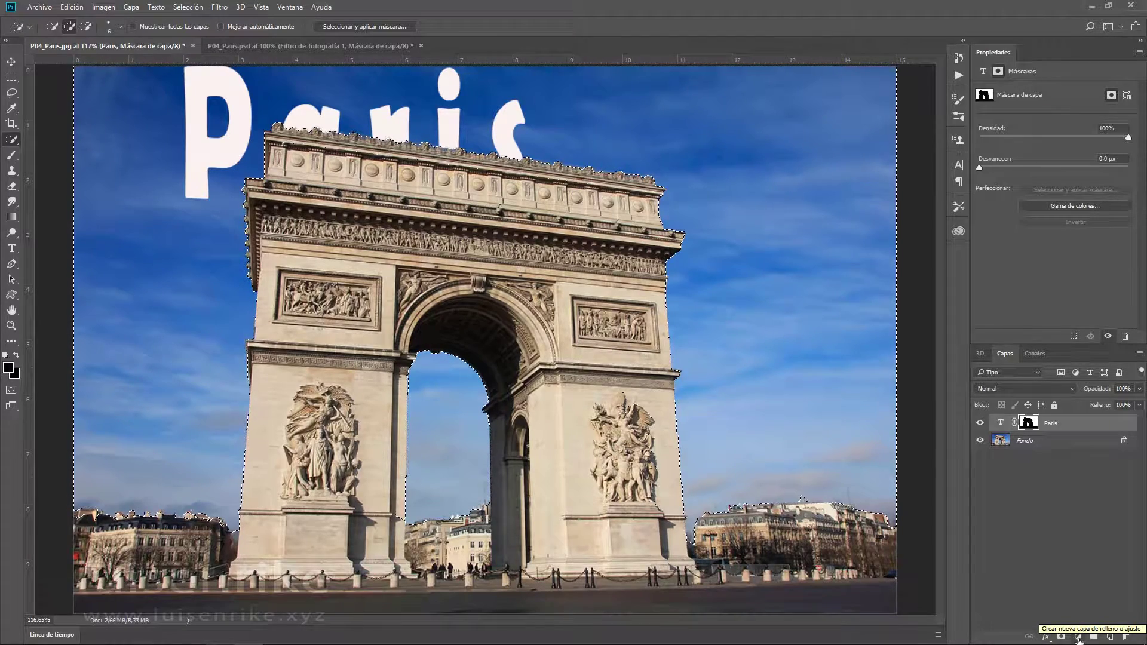
# Darken the sky with a Levels adjustment at midtones 0.61, toggling it to compare
pyautogui.click(1079, 638)
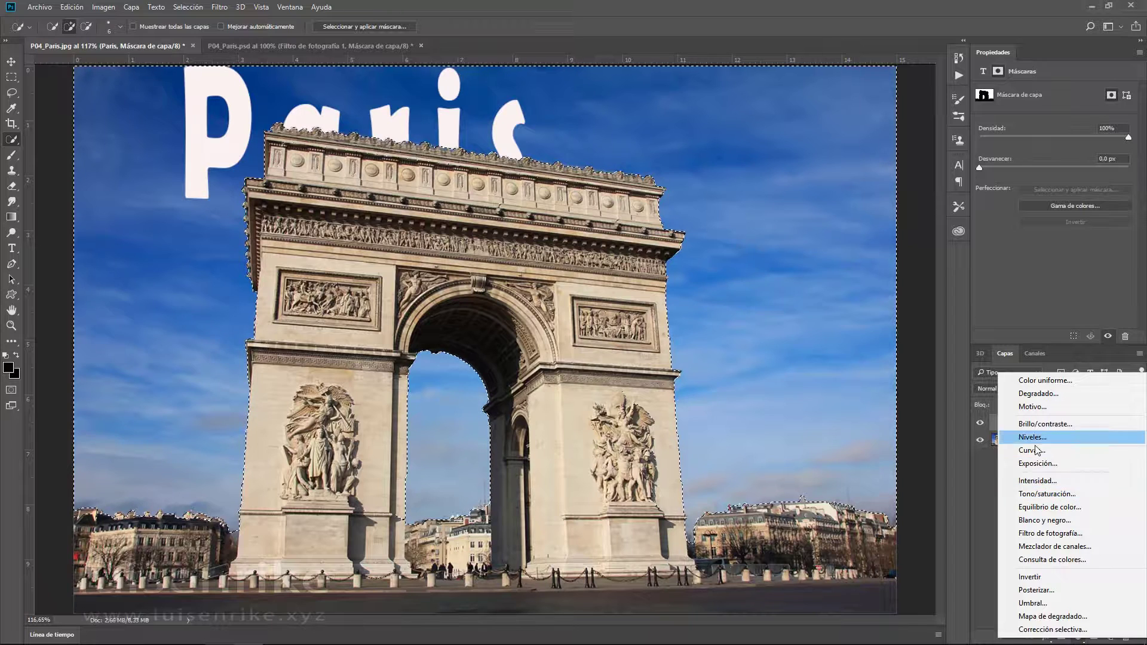
pyautogui.press('Escape')
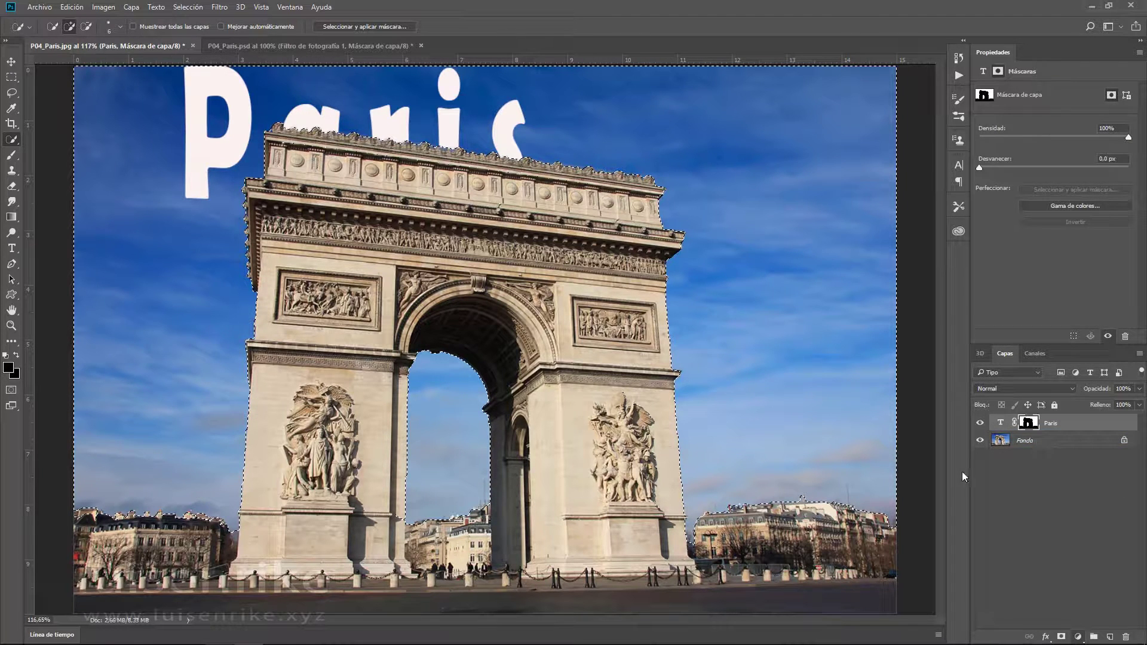
pyautogui.hotkey('ctrl', 'd')
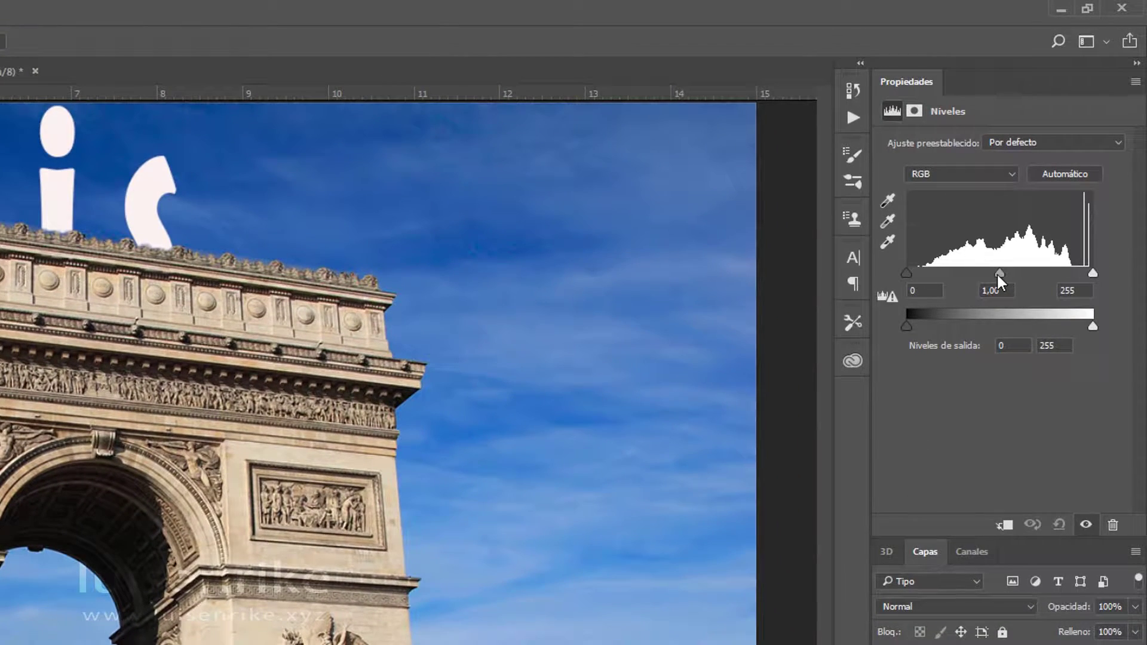
pyautogui.moveTo(998, 274); pyautogui.dragTo(1029, 274)
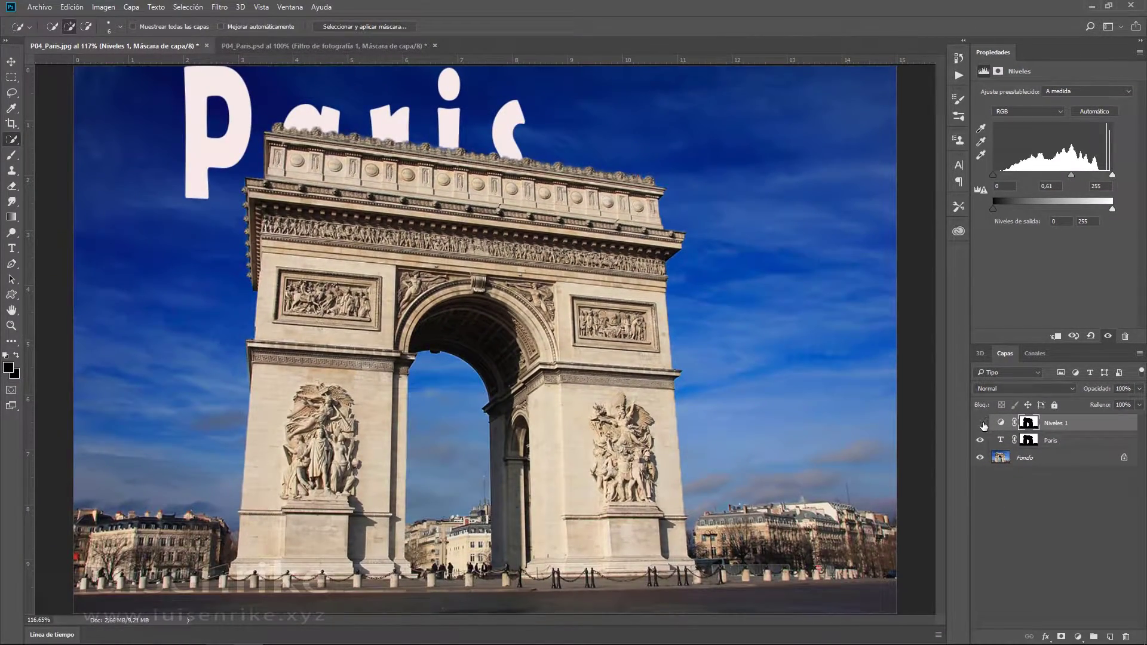
pyautogui.click(982, 422)
pyautogui.click(982, 423)
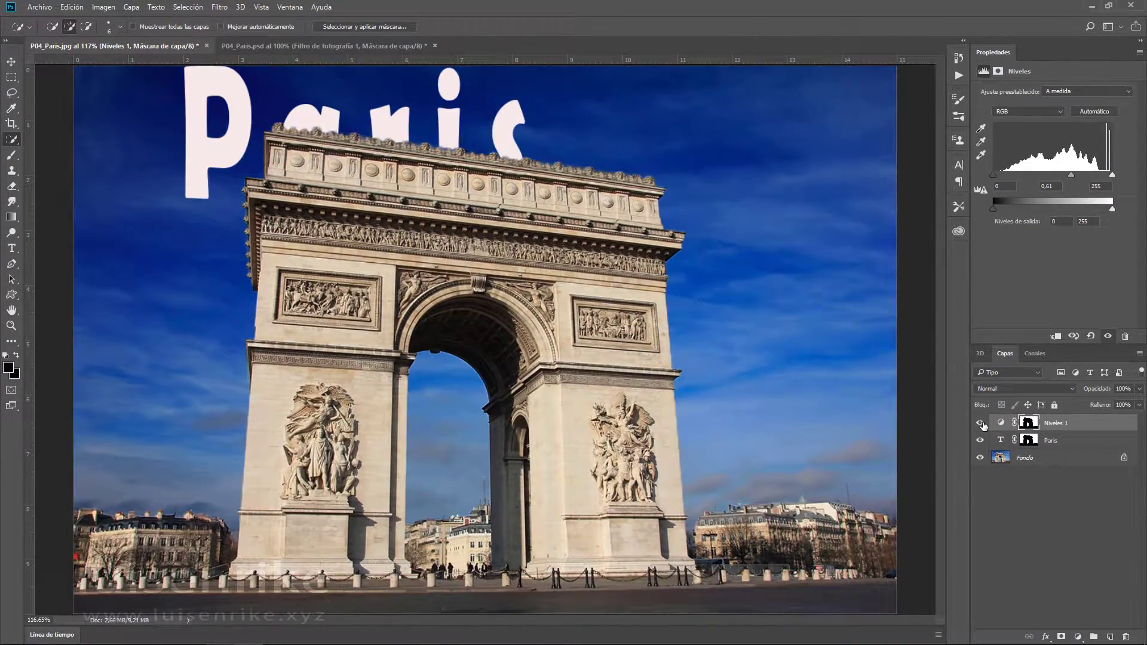